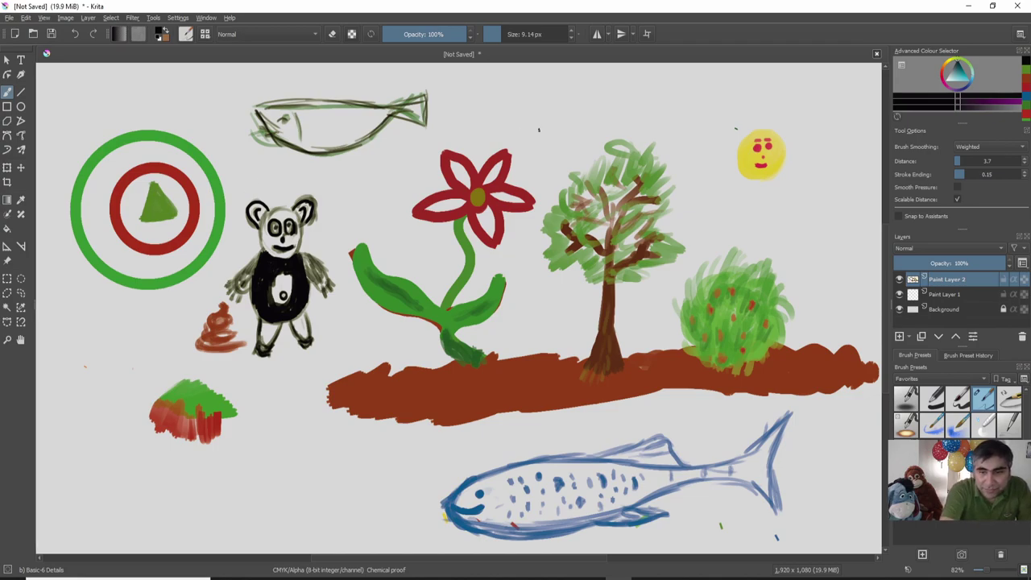
Add a new paint layer above Paint Layer 2 and hide Paint Layer 2 to get an empty canvas
{"action": "left_click", "coordinate": [908, 336]}
{"action": "left_click", "coordinate": [911, 352]}
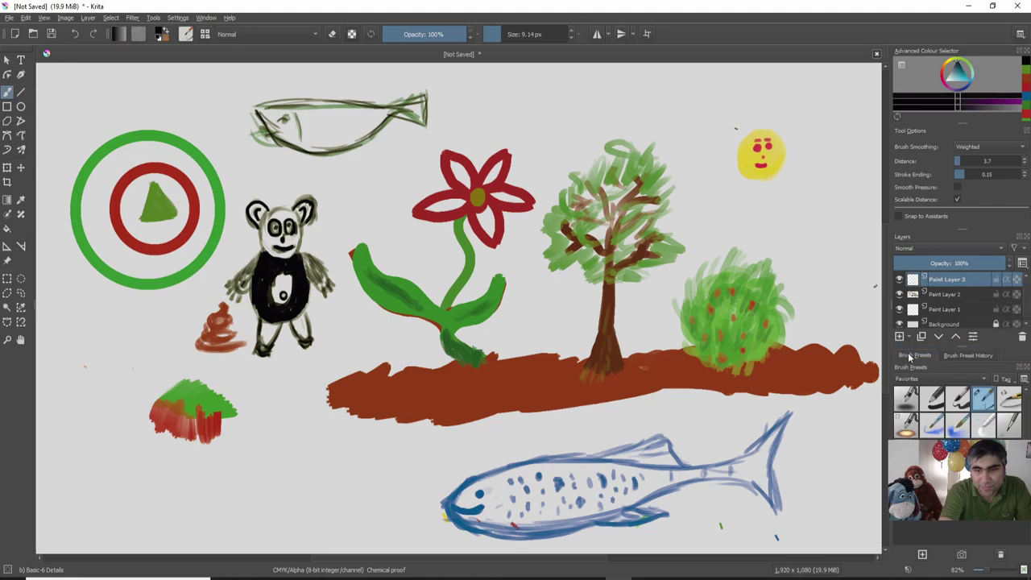
{"action": "left_click", "coordinate": [900, 294]}
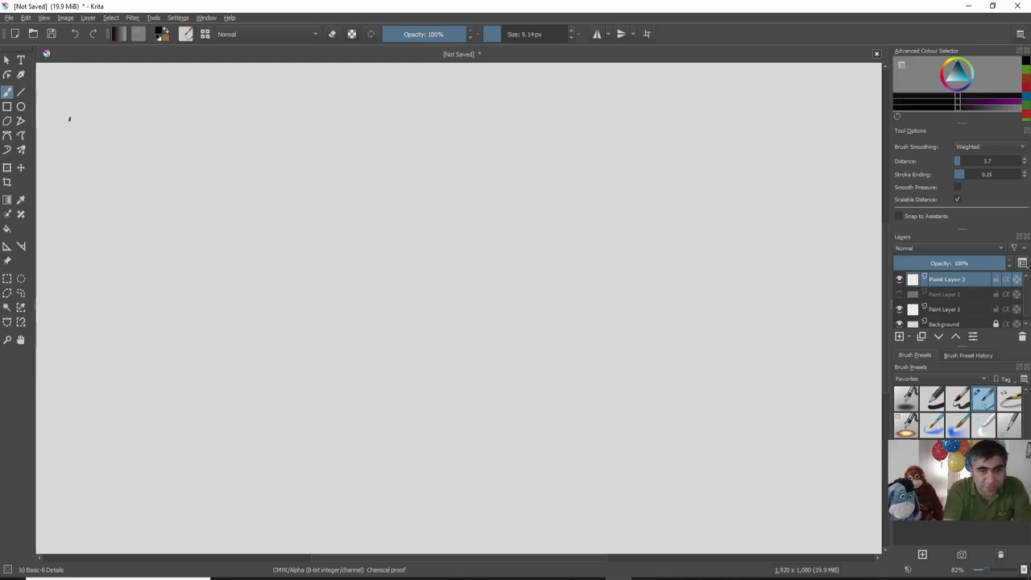
With a brush size of 23.38 px, draw an unfilled green circle and a smaller red circle centred inside it using the Ellipse tool
{"action": "key", "text": "bracketright"}
{"action": "key", "text": "bracketright"}
{"action": "key", "text": "bracketright"}
{"action": "key", "text": "bracketright"}
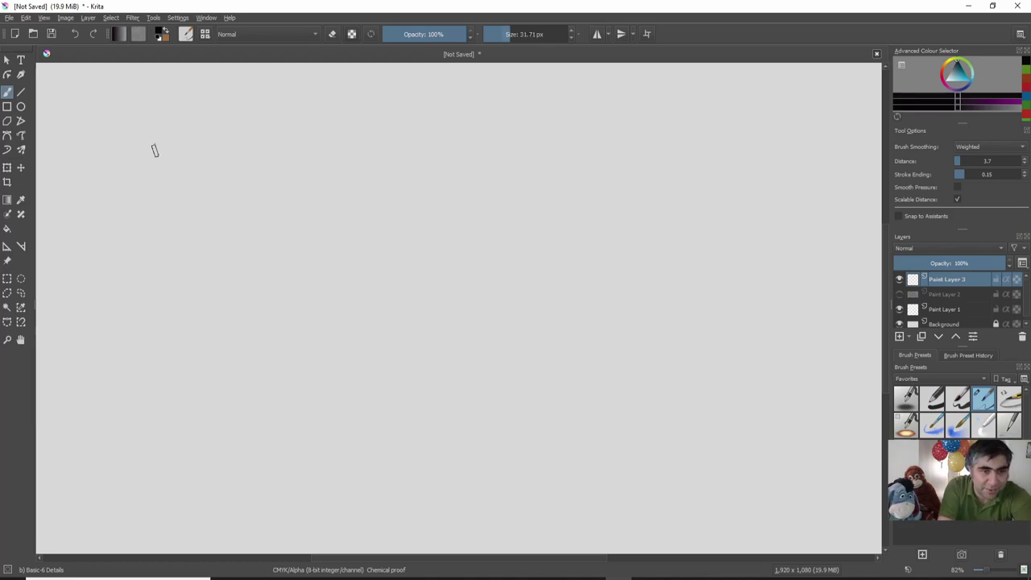
{"action": "left_click", "coordinate": [21, 106]}
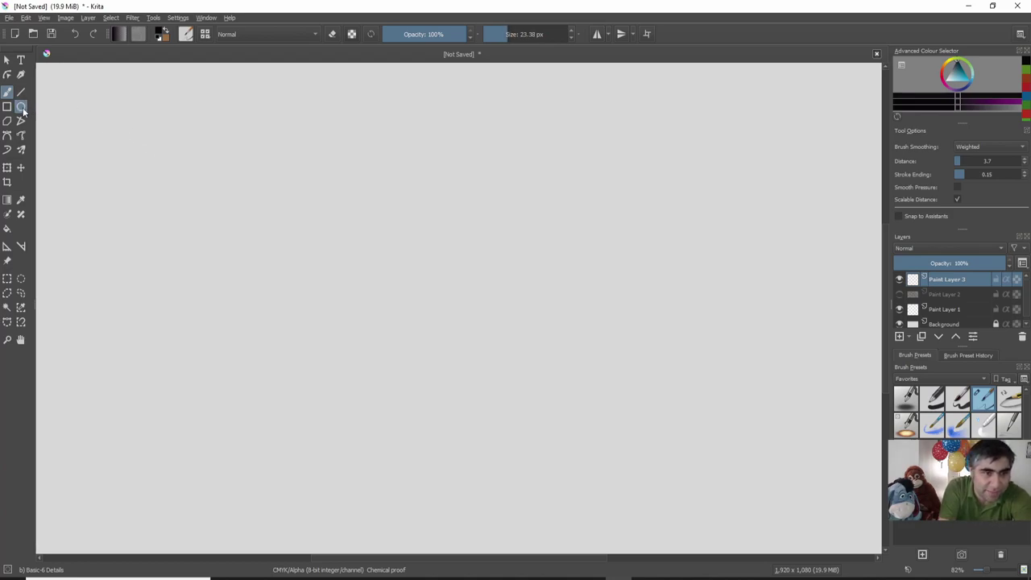
{"action": "left_click", "coordinate": [967, 65]}
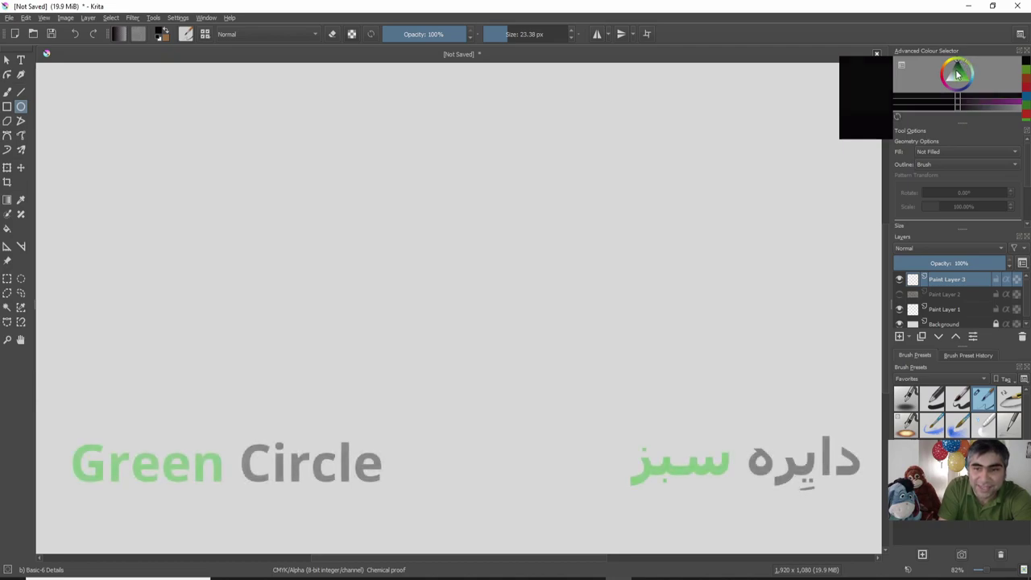
{"action": "left_click", "coordinate": [965, 76]}
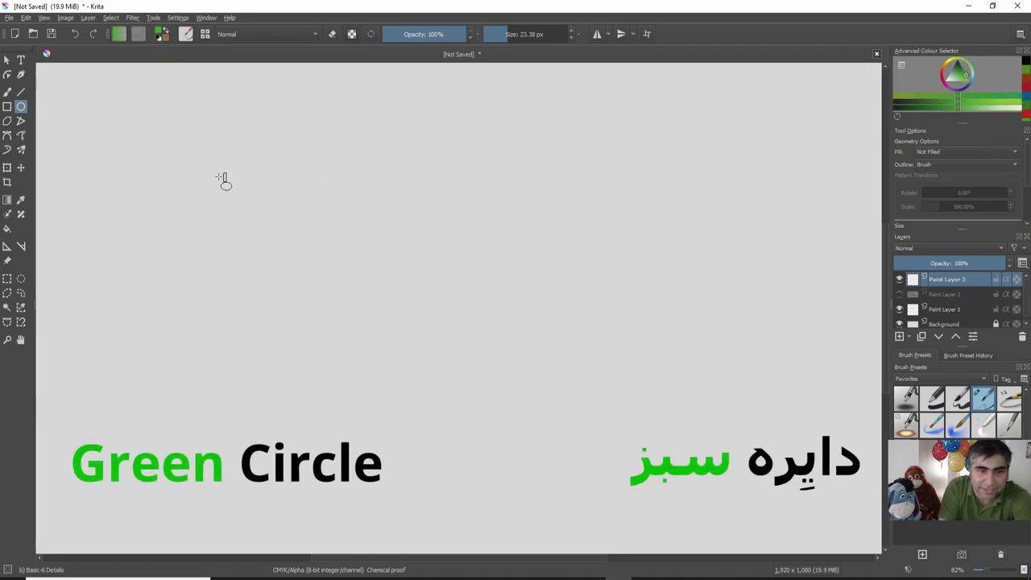
{"action": "mouse_move", "coordinate": [125, 145]}
{"action": "left_mouse_down"}
{"action": "mouse_move", "coordinate": [276, 285]}
{"action": "mouse_move", "coordinate": [318, 296]}
{"action": "left_mouse_up"}
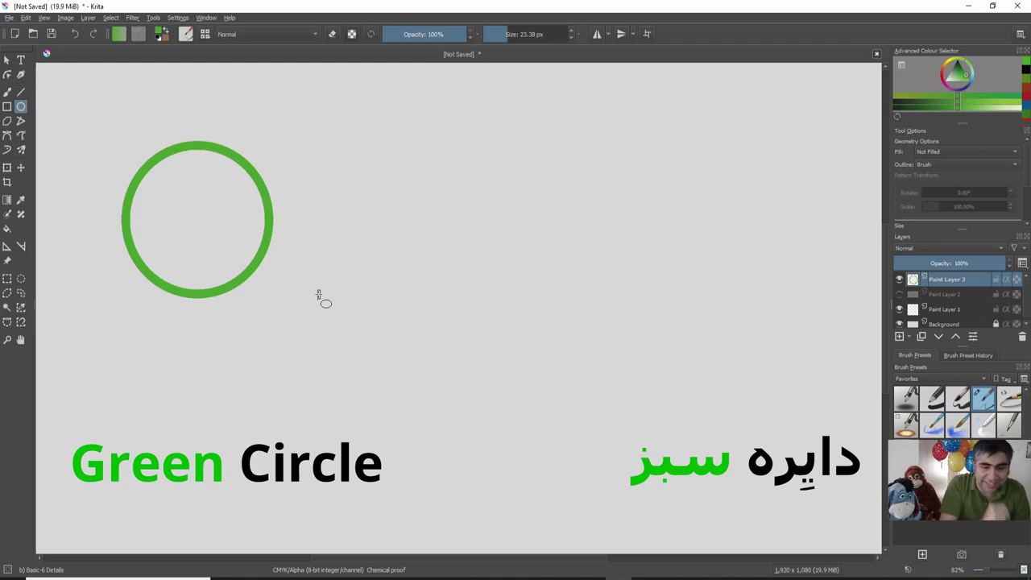
{"action": "left_click", "coordinate": [944, 74]}
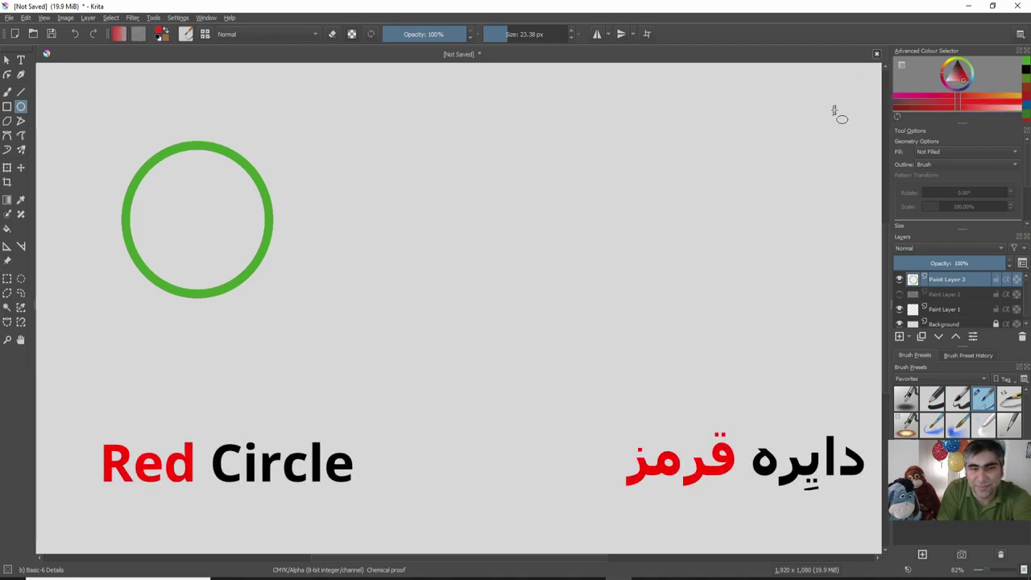
{"action": "left_click_drag", "start_coordinate": [167, 185], "coordinate": [229, 253]}
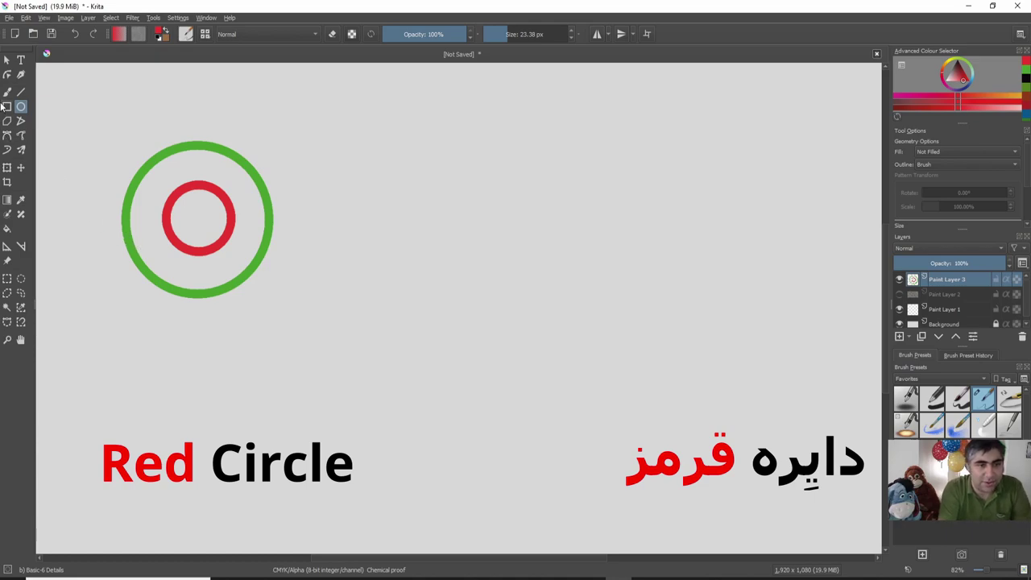
Paint a small filled green triangle freehand in the middle of the red circle with a slightly smaller brush
{"action": "left_click", "coordinate": [7, 92]}
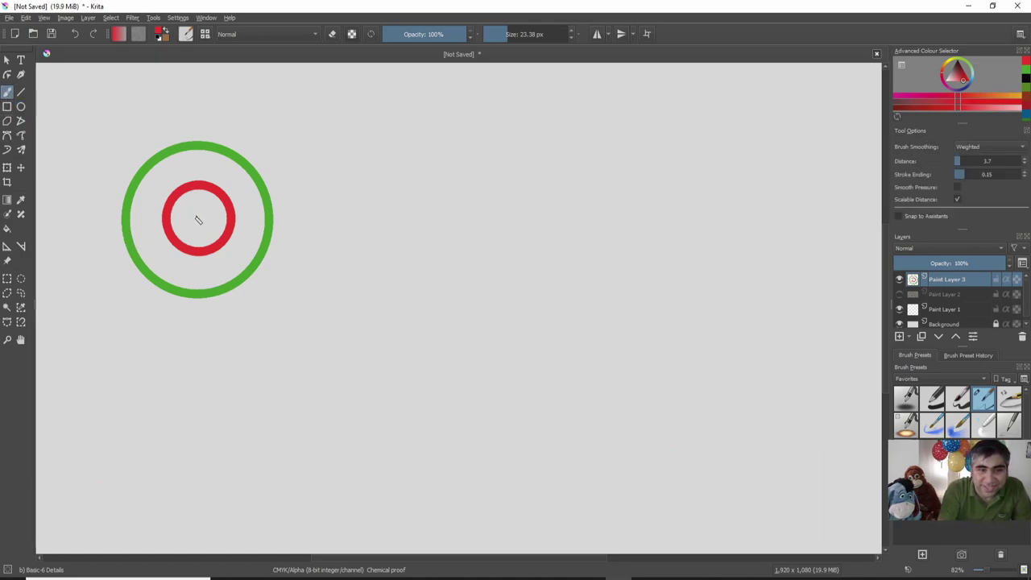
{"action": "left_click", "coordinate": [970, 62]}
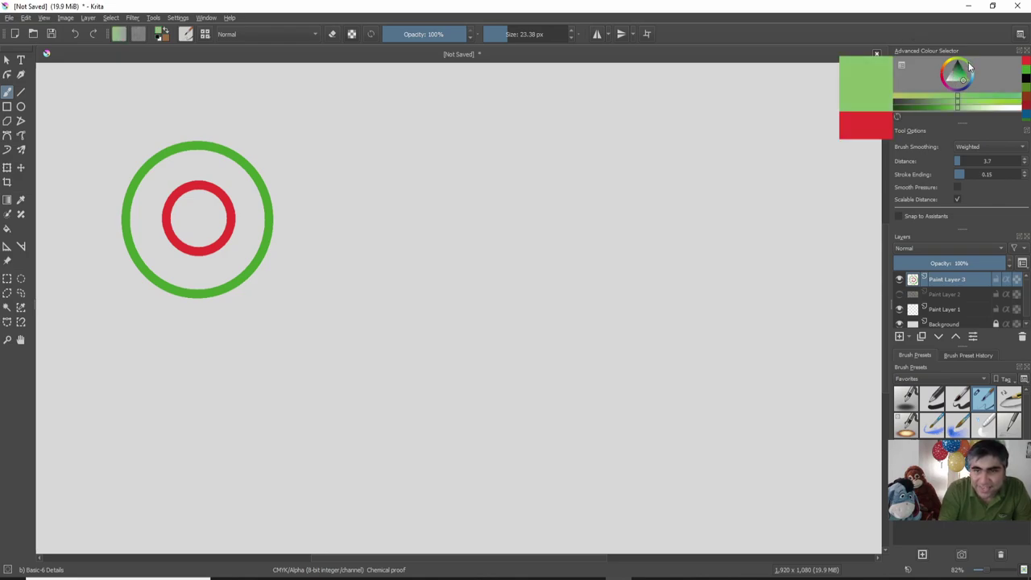
{"action": "left_click_drag", "start_coordinate": [961, 72], "coordinate": [966, 73]}
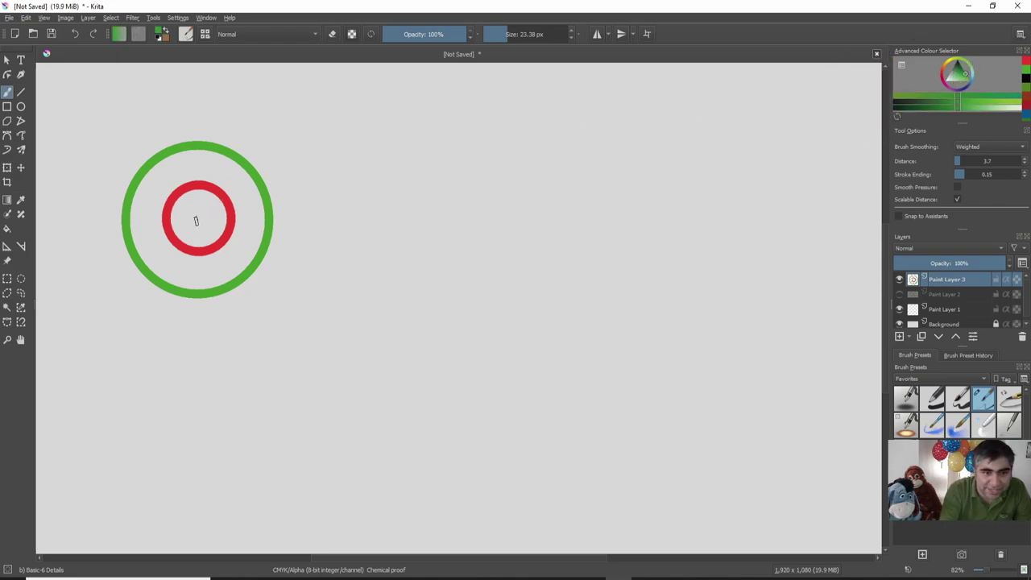
{"action": "key", "text": "bracketleft"}
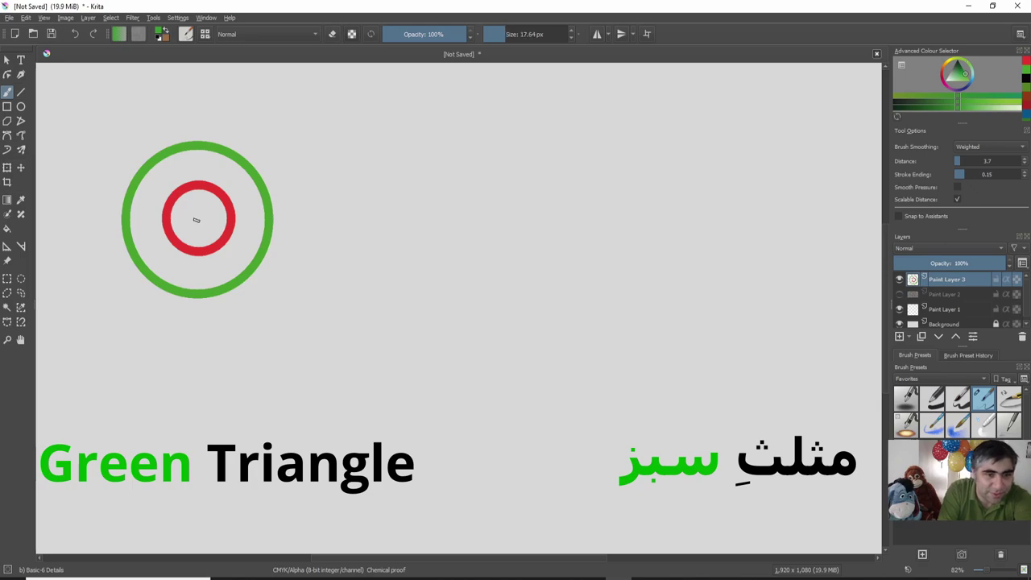
{"action": "mouse_move", "coordinate": [189, 220]}
{"action": "left_mouse_down"}
{"action": "mouse_move", "coordinate": [199, 204]}
{"action": "mouse_move", "coordinate": [196, 223]}
{"action": "left_mouse_up"}
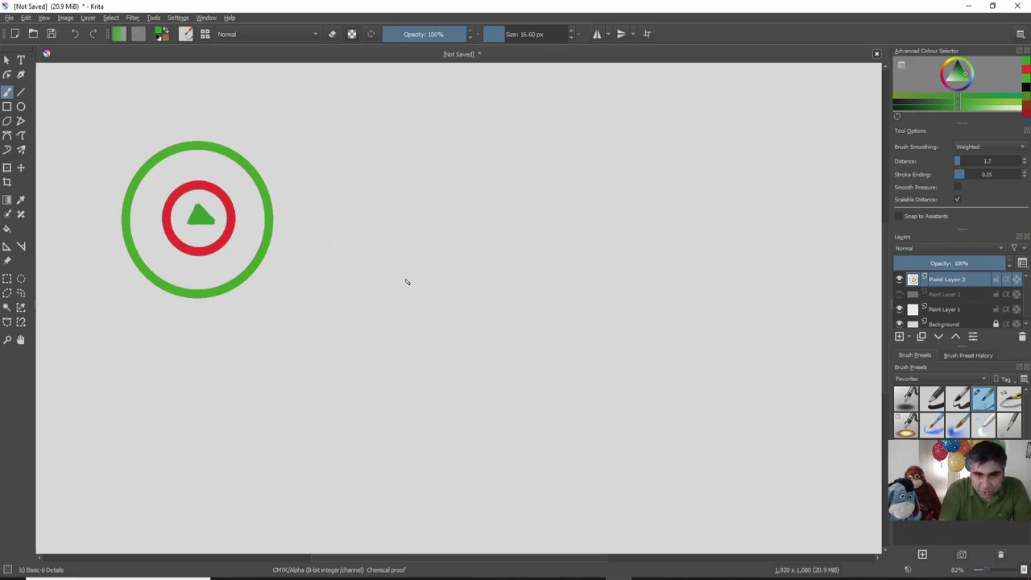
Try drawing green circles beside the target, one freehand and others with the Ellipse tool, and undo them
{"action": "mouse_move", "coordinate": [375, 290]}
{"action": "left_mouse_down"}
{"action": "mouse_move", "coordinate": [329, 245]}
{"action": "mouse_move", "coordinate": [373, 165]}
{"action": "mouse_move", "coordinate": [459, 183]}
{"action": "mouse_move", "coordinate": [458, 245]}
{"action": "mouse_move", "coordinate": [409, 272]}
{"action": "mouse_move", "coordinate": [347, 275]}
{"action": "left_mouse_up"}
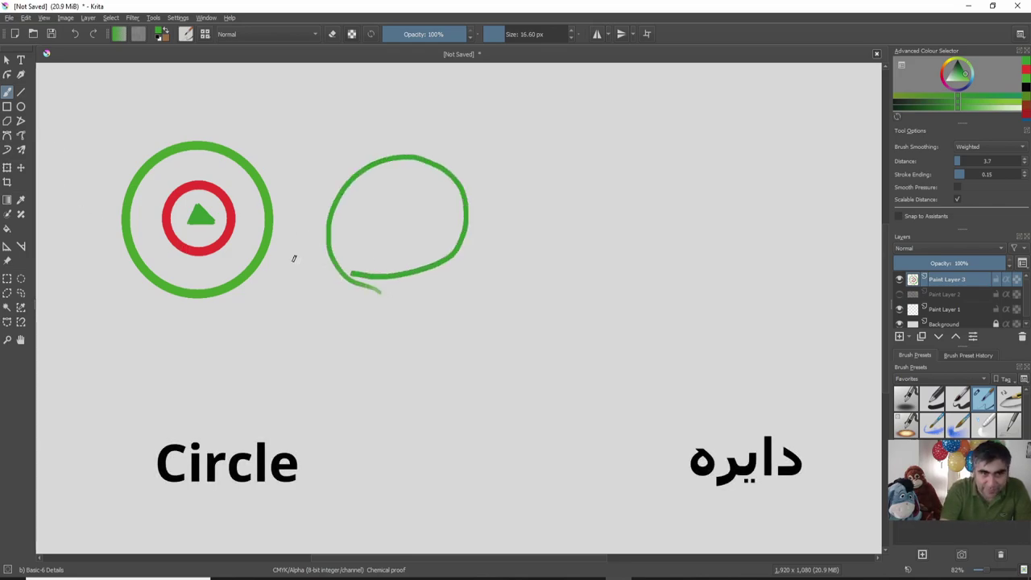
{"action": "left_click", "coordinate": [22, 109]}
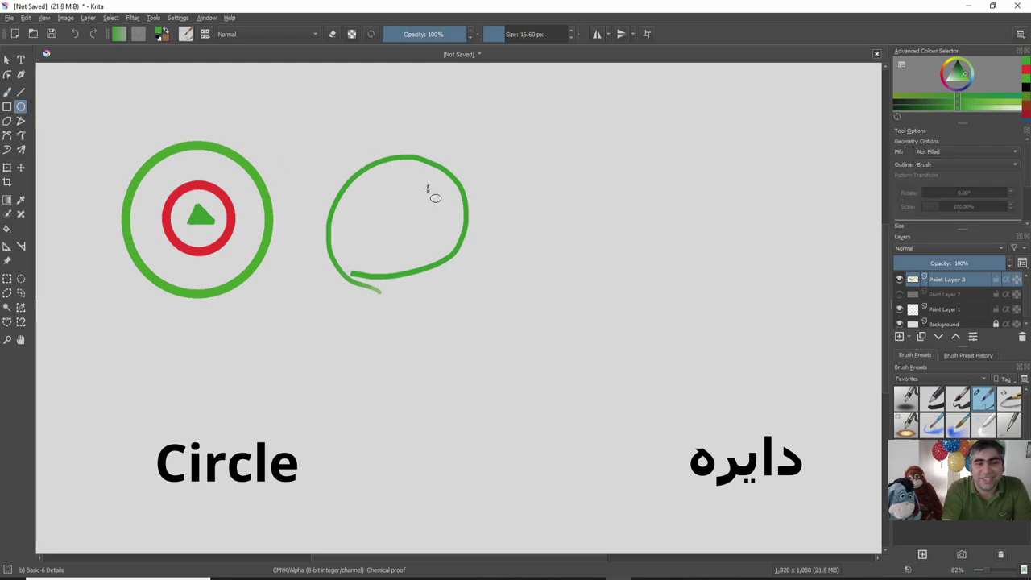
{"action": "mouse_move", "coordinate": [449, 145]}
{"action": "left_mouse_down"}
{"action": "mouse_move", "coordinate": [610, 283]}
{"action": "mouse_move", "coordinate": [591, 283]}
{"action": "mouse_move", "coordinate": [596, 293]}
{"action": "left_mouse_up"}
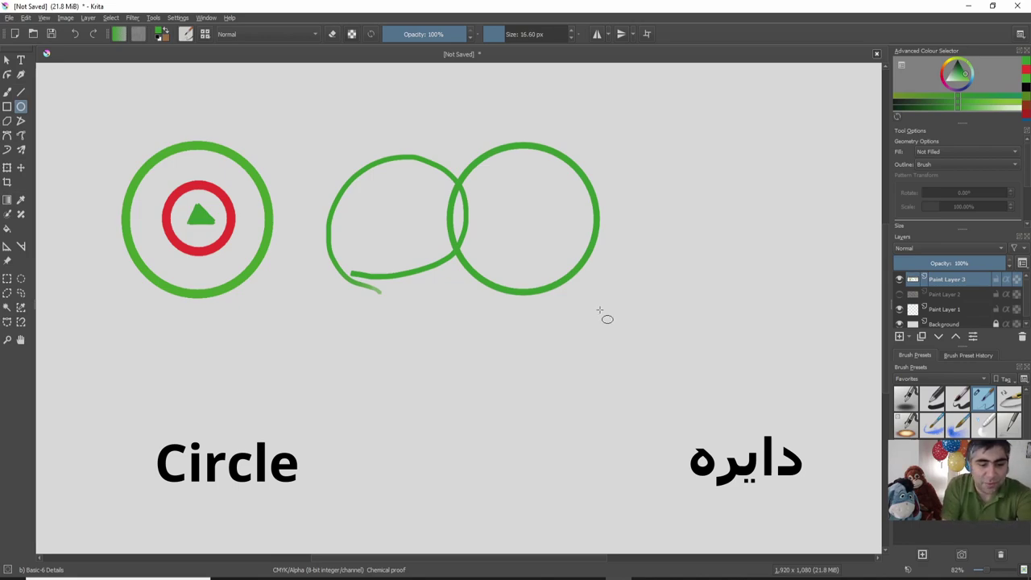
{"action": "key", "text": "ctrl+z"}
{"action": "key", "text": "ctrl+z"}
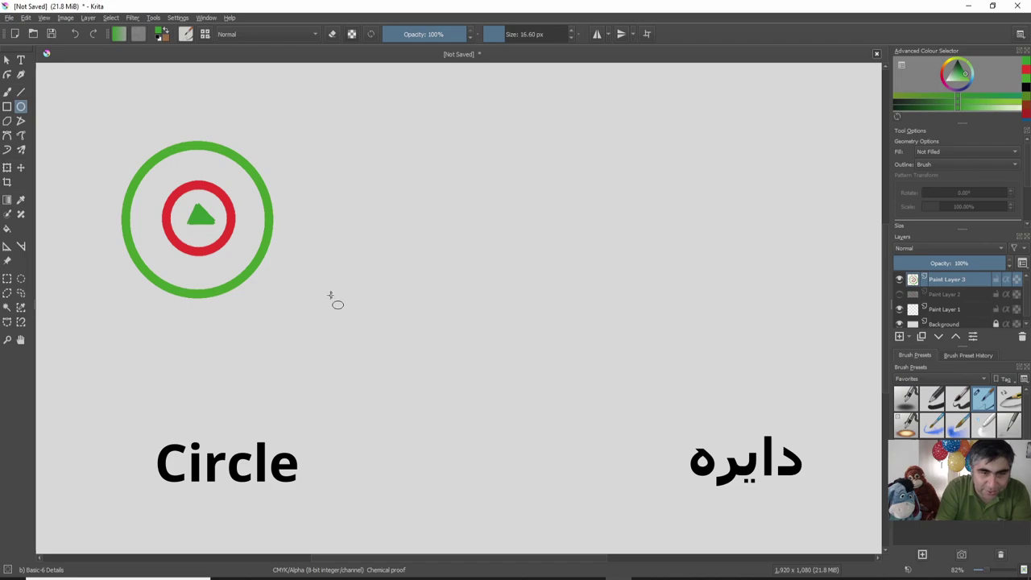
{"action": "left_click_drag", "start_coordinate": [381, 293], "coordinate": [315, 207]}
{"action": "key", "text": "ctrl+z"}
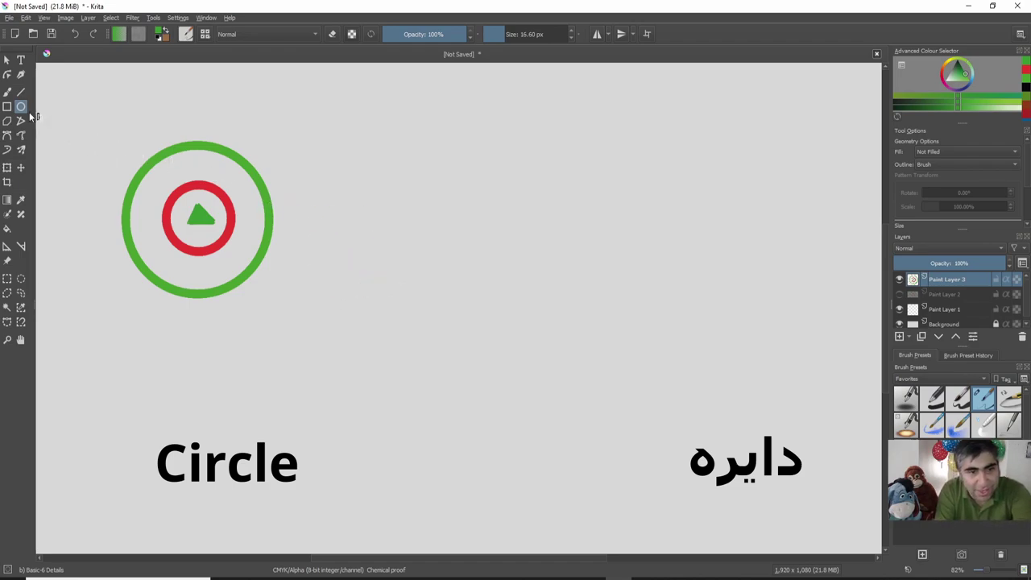
Paint a freehand green target beside the first one: two concentric circles with a small filled triangle in the centre
{"action": "key", "text": "b"}
{"action": "mouse_move", "coordinate": [396, 295]}
{"action": "left_mouse_down"}
{"action": "mouse_move", "coordinate": [364, 277]}
{"action": "mouse_move", "coordinate": [331, 220]}
{"action": "mouse_move", "coordinate": [357, 146]}
{"action": "mouse_move", "coordinate": [429, 129]}
{"action": "mouse_move", "coordinate": [485, 166]}
{"action": "mouse_move", "coordinate": [497, 219]}
{"action": "mouse_move", "coordinate": [479, 267]}
{"action": "mouse_move", "coordinate": [390, 296]}
{"action": "left_mouse_up"}
{"action": "mouse_move", "coordinate": [384, 248]}
{"action": "left_mouse_down"}
{"action": "mouse_move", "coordinate": [369, 178]}
{"action": "mouse_move", "coordinate": [417, 157]}
{"action": "mouse_move", "coordinate": [468, 204]}
{"action": "mouse_move", "coordinate": [452, 253]}
{"action": "mouse_move", "coordinate": [377, 244]}
{"action": "mouse_move", "coordinate": [440, 213]}
{"action": "mouse_move", "coordinate": [410, 213]}
{"action": "mouse_move", "coordinate": [417, 200]}
{"action": "mouse_move", "coordinate": [427, 210]}
{"action": "left_mouse_up"}
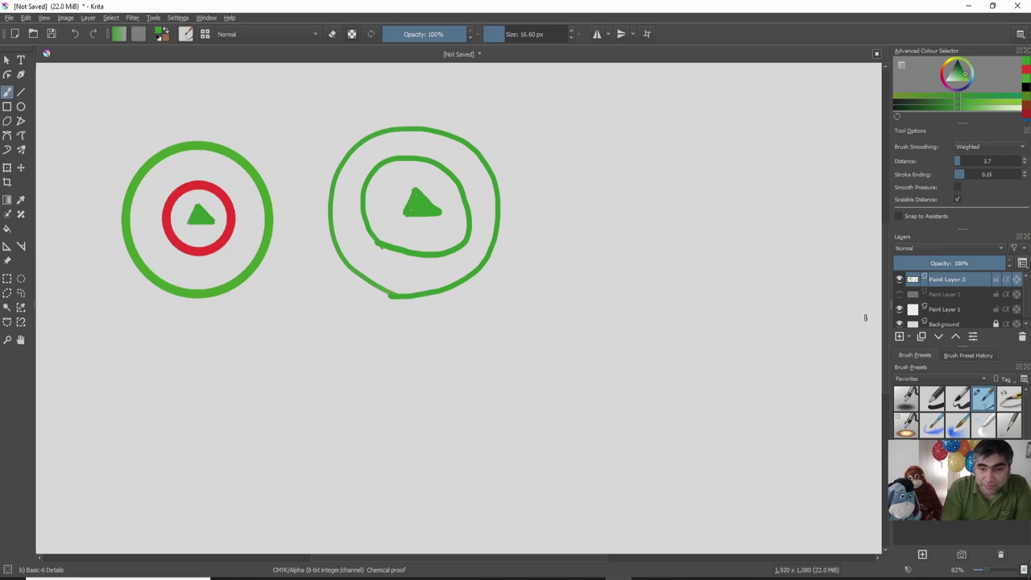
Add another paint layer on top and hide Paint Layer 3 with the two targets
{"action": "left_click", "coordinate": [910, 337]}
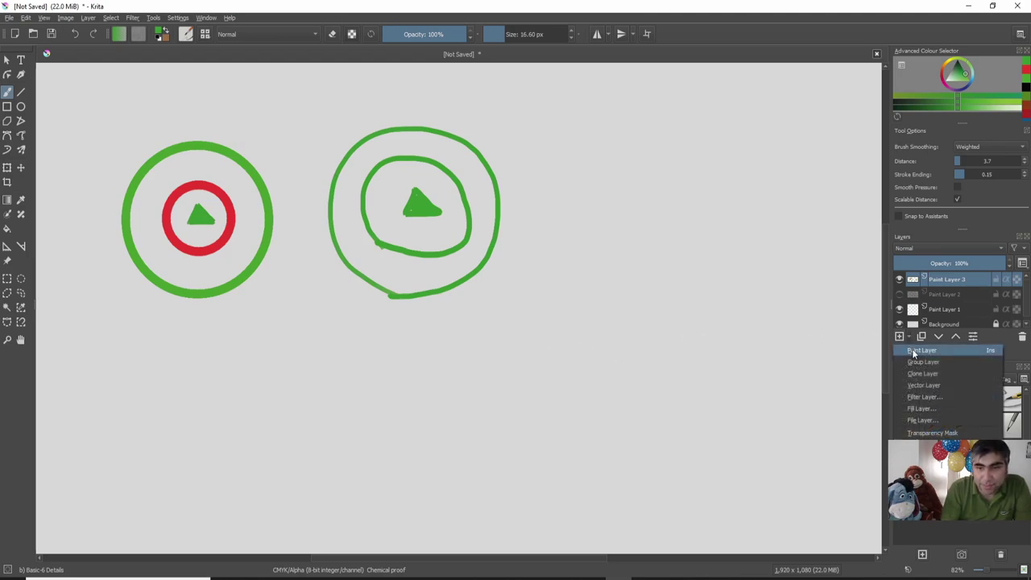
{"action": "left_click", "coordinate": [910, 349]}
{"action": "left_click", "coordinate": [899, 294]}
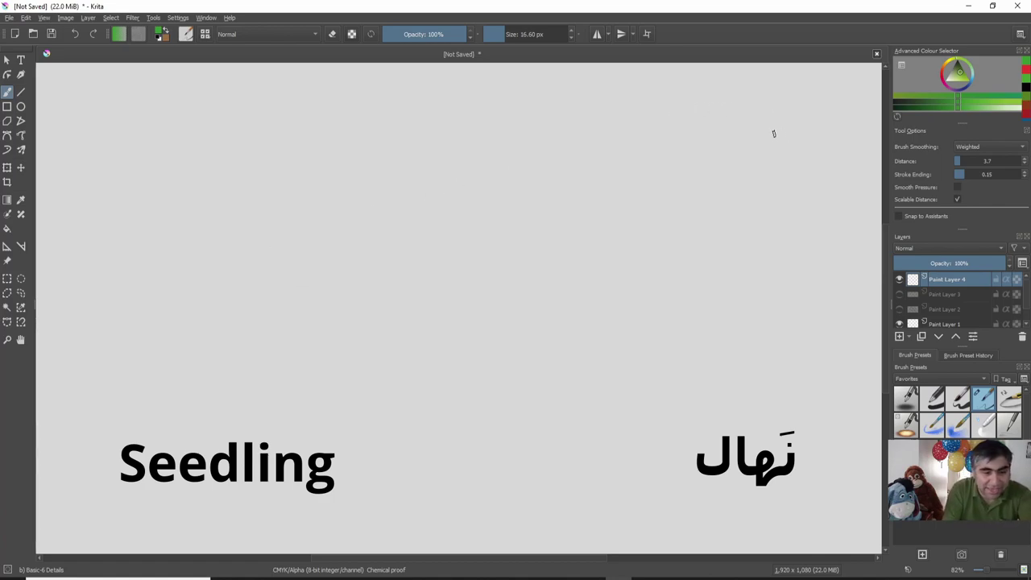
Paint a wide, bumpy strip of brown ground across the lower canvas with a 79.93 px brush
{"action": "mouse_move", "coordinate": [947, 79]}
{"action": "left_mouse_down"}
{"action": "mouse_move", "coordinate": [940, 71]}
{"action": "mouse_move", "coordinate": [962, 68]}
{"action": "left_mouse_up"}
{"action": "key", "text": "bracketright"}
{"action": "key", "text": "bracketright"}
{"action": "key", "text": "bracketright"}
{"action": "key", "text": "bracketright"}
{"action": "key", "text": "bracketright"}
{"action": "key", "text": "bracketright"}
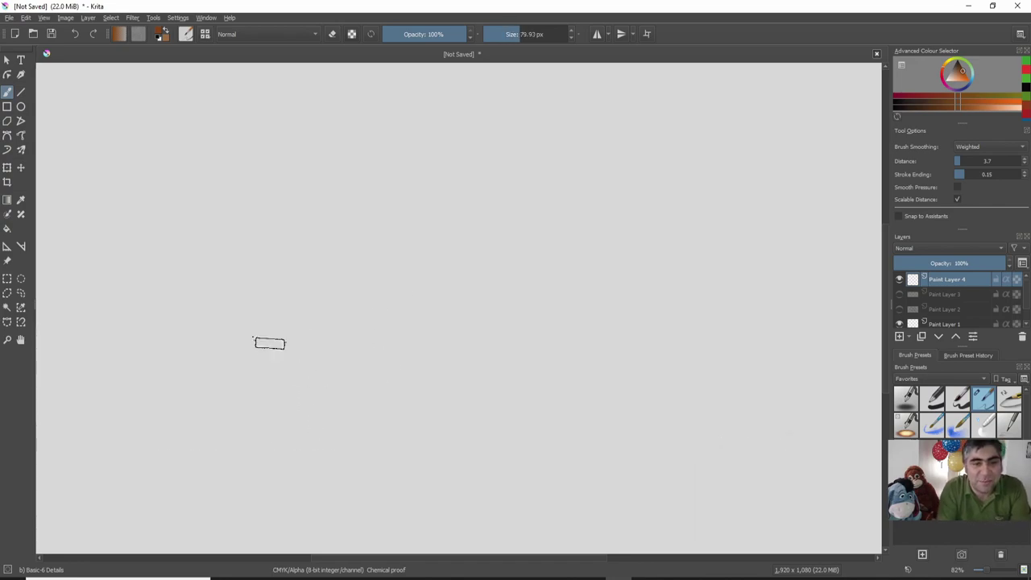
{"action": "mouse_move", "coordinate": [246, 353]}
{"action": "left_mouse_down"}
{"action": "mouse_move", "coordinate": [409, 319]}
{"action": "mouse_move", "coordinate": [749, 338]}
{"action": "mouse_move", "coordinate": [424, 350]}
{"action": "mouse_move", "coordinate": [412, 339]}
{"action": "mouse_move", "coordinate": [263, 356]}
{"action": "mouse_move", "coordinate": [525, 341]}
{"action": "mouse_move", "coordinate": [732, 352]}
{"action": "mouse_move", "coordinate": [271, 371]}
{"action": "mouse_move", "coordinate": [603, 346]}
{"action": "mouse_move", "coordinate": [800, 377]}
{"action": "mouse_move", "coordinate": [766, 345]}
{"action": "mouse_move", "coordinate": [804, 372]}
{"action": "mouse_move", "coordinate": [742, 382]}
{"action": "left_mouse_up"}
{"action": "mouse_move", "coordinate": [254, 374]}
{"action": "left_mouse_down"}
{"action": "mouse_move", "coordinate": [223, 362]}
{"action": "mouse_move", "coordinate": [201, 377]}
{"action": "left_mouse_up"}
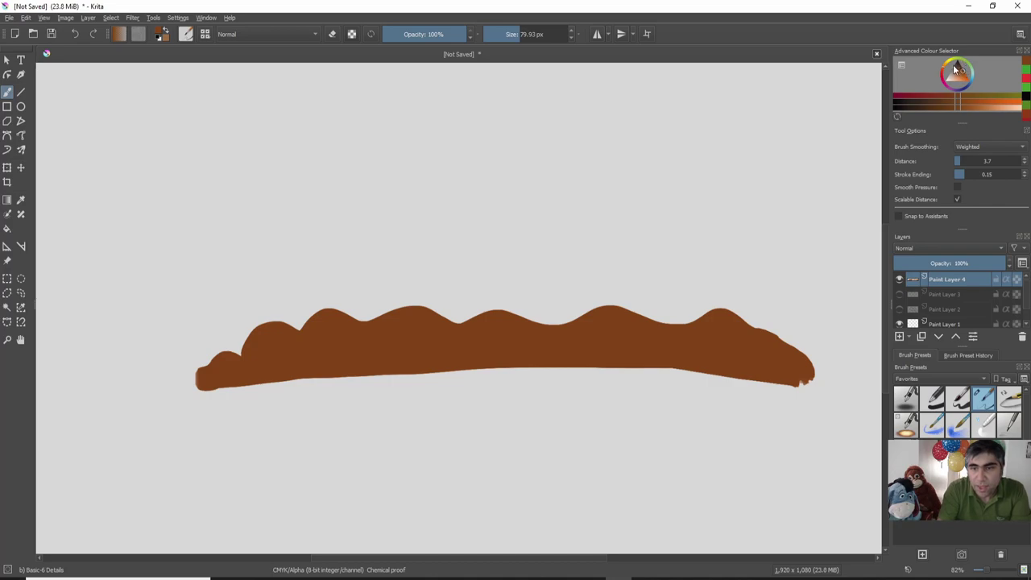
Paint a darker brown tree trunk with spreading branches on the ground, using a 47.73 px brush
{"action": "left_click_drag", "start_coordinate": [958, 72], "coordinate": [961, 67]}
{"action": "left_click_drag", "start_coordinate": [435, 287], "coordinate": [433, 293]}
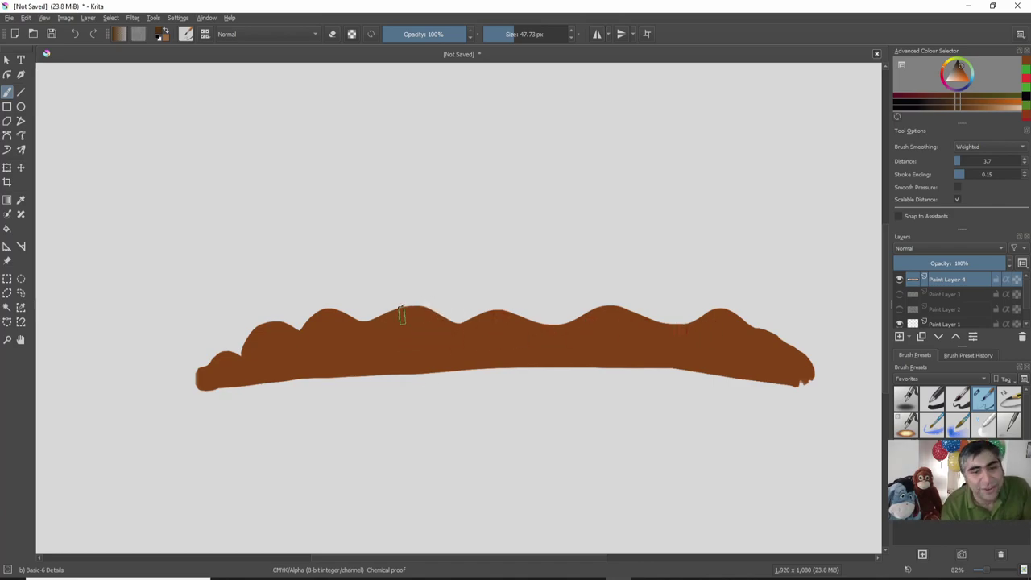
{"action": "mouse_move", "coordinate": [396, 324]}
{"action": "left_mouse_down"}
{"action": "mouse_move", "coordinate": [409, 298]}
{"action": "mouse_move", "coordinate": [407, 320]}
{"action": "mouse_move", "coordinate": [421, 327]}
{"action": "mouse_move", "coordinate": [420, 311]}
{"action": "mouse_move", "coordinate": [447, 324]}
{"action": "mouse_move", "coordinate": [421, 275]}
{"action": "mouse_move", "coordinate": [435, 325]}
{"action": "mouse_move", "coordinate": [421, 298]}
{"action": "mouse_move", "coordinate": [409, 319]}
{"action": "mouse_move", "coordinate": [411, 222]}
{"action": "mouse_move", "coordinate": [431, 304]}
{"action": "mouse_move", "coordinate": [423, 229]}
{"action": "mouse_move", "coordinate": [410, 291]}
{"action": "mouse_move", "coordinate": [415, 306]}
{"action": "mouse_move", "coordinate": [431, 307]}
{"action": "mouse_move", "coordinate": [433, 322]}
{"action": "mouse_move", "coordinate": [415, 228]}
{"action": "mouse_move", "coordinate": [418, 266]}
{"action": "mouse_move", "coordinate": [424, 254]}
{"action": "mouse_move", "coordinate": [412, 259]}
{"action": "mouse_move", "coordinate": [414, 217]}
{"action": "mouse_move", "coordinate": [416, 272]}
{"action": "mouse_move", "coordinate": [423, 227]}
{"action": "mouse_move", "coordinate": [446, 208]}
{"action": "mouse_move", "coordinate": [456, 165]}
{"action": "mouse_move", "coordinate": [444, 183]}
{"action": "mouse_move", "coordinate": [460, 158]}
{"action": "mouse_move", "coordinate": [502, 173]}
{"action": "left_mouse_up"}
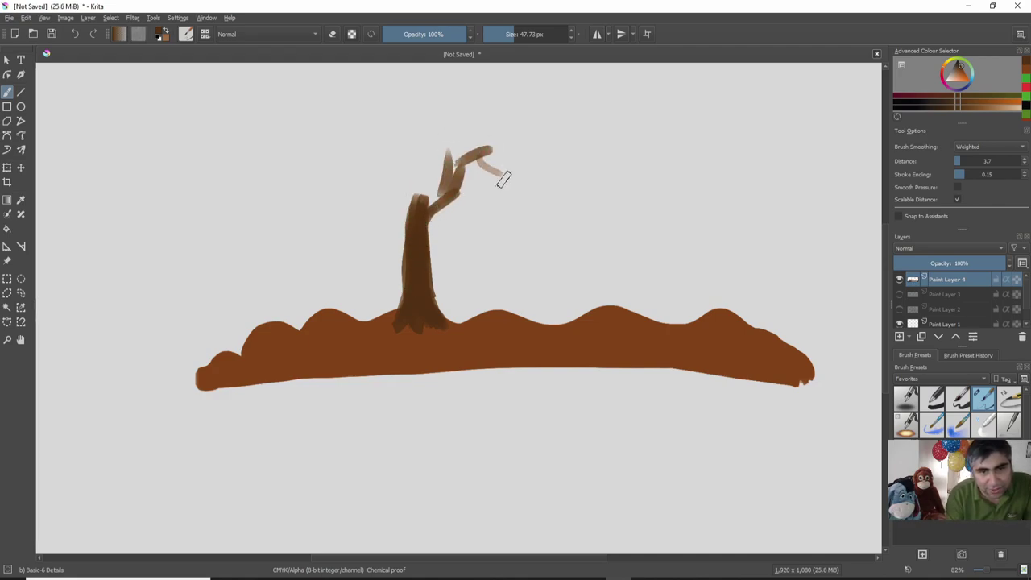
{"action": "left_click_drag", "start_coordinate": [407, 161], "coordinate": [420, 117]}
{"action": "mouse_move", "coordinate": [415, 143]}
{"action": "left_mouse_down"}
{"action": "mouse_move", "coordinate": [386, 151]}
{"action": "mouse_move", "coordinate": [415, 202]}
{"action": "mouse_move", "coordinate": [354, 181]}
{"action": "mouse_move", "coordinate": [419, 198]}
{"action": "mouse_move", "coordinate": [363, 235]}
{"action": "mouse_move", "coordinate": [354, 211]}
{"action": "mouse_move", "coordinate": [369, 256]}
{"action": "mouse_move", "coordinate": [340, 238]}
{"action": "left_mouse_up"}
{"action": "mouse_move", "coordinate": [372, 241]}
{"action": "left_mouse_down"}
{"action": "mouse_move", "coordinate": [353, 262]}
{"action": "mouse_move", "coordinate": [358, 244]}
{"action": "left_mouse_up"}
{"action": "left_click_drag", "start_coordinate": [431, 157], "coordinate": [451, 135]}
{"action": "mouse_move", "coordinate": [447, 149]}
{"action": "left_mouse_down"}
{"action": "mouse_move", "coordinate": [475, 132]}
{"action": "mouse_move", "coordinate": [492, 139]}
{"action": "left_mouse_up"}
{"action": "left_click_drag", "start_coordinate": [466, 137], "coordinate": [482, 111]}
{"action": "left_click_drag", "start_coordinate": [463, 173], "coordinate": [484, 193]}
{"action": "mouse_move", "coordinate": [466, 192]}
{"action": "left_mouse_down"}
{"action": "mouse_move", "coordinate": [469, 220]}
{"action": "mouse_move", "coordinate": [466, 211]}
{"action": "mouse_move", "coordinate": [502, 212]}
{"action": "mouse_move", "coordinate": [469, 214]}
{"action": "mouse_move", "coordinate": [457, 239]}
{"action": "left_mouse_up"}
Paint light green foliage strokes around and over the branches to form a rounded tree crown
{"action": "left_click_drag", "start_coordinate": [971, 70], "coordinate": [966, 80]}
{"action": "mouse_move", "coordinate": [388, 243]}
{"action": "left_mouse_down"}
{"action": "mouse_move", "coordinate": [345, 262]}
{"action": "mouse_move", "coordinate": [350, 244]}
{"action": "mouse_move", "coordinate": [318, 260]}
{"action": "left_mouse_up"}
{"action": "mouse_move", "coordinate": [354, 214]}
{"action": "left_mouse_down"}
{"action": "mouse_move", "coordinate": [307, 230]}
{"action": "mouse_move", "coordinate": [314, 219]}
{"action": "left_mouse_up"}
{"action": "mouse_move", "coordinate": [377, 191]}
{"action": "left_mouse_down"}
{"action": "mouse_move", "coordinate": [306, 201]}
{"action": "mouse_move", "coordinate": [321, 171]}
{"action": "mouse_move", "coordinate": [377, 153]}
{"action": "mouse_move", "coordinate": [426, 107]}
{"action": "mouse_move", "coordinate": [386, 104]}
{"action": "mouse_move", "coordinate": [407, 131]}
{"action": "mouse_move", "coordinate": [451, 103]}
{"action": "mouse_move", "coordinate": [493, 115]}
{"action": "mouse_move", "coordinate": [514, 212]}
{"action": "mouse_move", "coordinate": [383, 242]}
{"action": "mouse_move", "coordinate": [414, 217]}
{"action": "mouse_move", "coordinate": [452, 155]}
{"action": "mouse_move", "coordinate": [396, 158]}
{"action": "mouse_move", "coordinate": [420, 135]}
{"action": "left_mouse_up"}
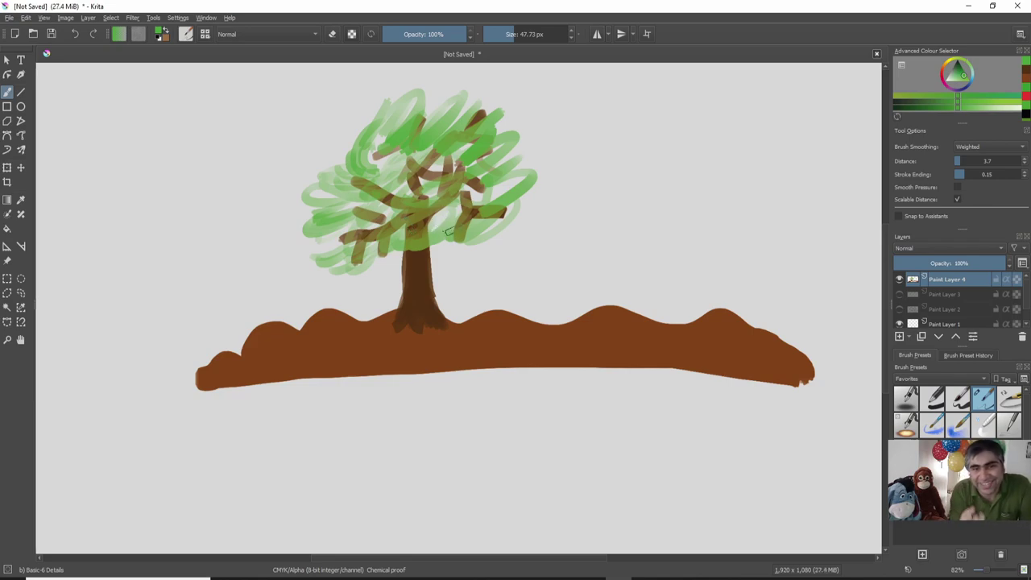
{"action": "mouse_move", "coordinate": [374, 242]}
{"action": "left_mouse_down"}
{"action": "mouse_move", "coordinate": [350, 270]}
{"action": "mouse_move", "coordinate": [324, 265]}
{"action": "mouse_move", "coordinate": [342, 234]}
{"action": "mouse_move", "coordinate": [323, 240]}
{"action": "mouse_move", "coordinate": [351, 213]}
{"action": "mouse_move", "coordinate": [306, 221]}
{"action": "mouse_move", "coordinate": [336, 203]}
{"action": "mouse_move", "coordinate": [317, 255]}
{"action": "mouse_move", "coordinate": [298, 235]}
{"action": "mouse_move", "coordinate": [344, 195]}
{"action": "mouse_move", "coordinate": [286, 182]}
{"action": "mouse_move", "coordinate": [313, 164]}
{"action": "mouse_move", "coordinate": [337, 169]}
{"action": "mouse_move", "coordinate": [341, 128]}
{"action": "mouse_move", "coordinate": [368, 152]}
{"action": "mouse_move", "coordinate": [369, 109]}
{"action": "mouse_move", "coordinate": [398, 100]}
{"action": "mouse_move", "coordinate": [412, 124]}
{"action": "mouse_move", "coordinate": [450, 87]}
{"action": "mouse_move", "coordinate": [470, 143]}
{"action": "mouse_move", "coordinate": [497, 139]}
{"action": "mouse_move", "coordinate": [457, 149]}
{"action": "mouse_move", "coordinate": [511, 150]}
{"action": "mouse_move", "coordinate": [489, 188]}
{"action": "mouse_move", "coordinate": [516, 210]}
{"action": "mouse_move", "coordinate": [484, 236]}
{"action": "mouse_move", "coordinate": [453, 242]}
{"action": "mouse_move", "coordinate": [447, 206]}
{"action": "mouse_move", "coordinate": [427, 223]}
{"action": "mouse_move", "coordinate": [430, 271]}
{"action": "mouse_move", "coordinate": [418, 271]}
{"action": "mouse_move", "coordinate": [376, 205]}
{"action": "mouse_move", "coordinate": [399, 167]}
{"action": "mouse_move", "coordinate": [389, 148]}
{"action": "mouse_move", "coordinate": [398, 161]}
{"action": "mouse_move", "coordinate": [373, 173]}
{"action": "mouse_move", "coordinate": [437, 163]}
{"action": "mouse_move", "coordinate": [401, 213]}
{"action": "mouse_move", "coordinate": [419, 153]}
{"action": "mouse_move", "coordinate": [432, 195]}
{"action": "mouse_move", "coordinate": [436, 164]}
{"action": "mouse_move", "coordinate": [474, 158]}
{"action": "mouse_move", "coordinate": [449, 169]}
{"action": "mouse_move", "coordinate": [476, 193]}
{"action": "left_mouse_up"}
Add darker green foliage strokes over the inner part of the tree crown, starting from the crown's sampled green
{"action": "left_click", "coordinate": [435, 263], "text": "ctrl"}
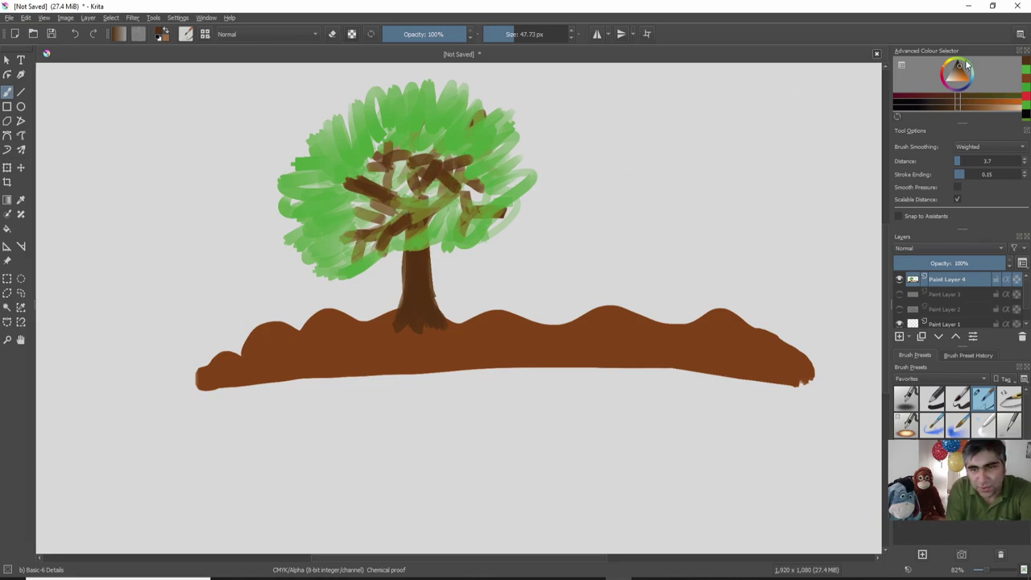
{"action": "left_click", "coordinate": [523, 165], "text": "ctrl"}
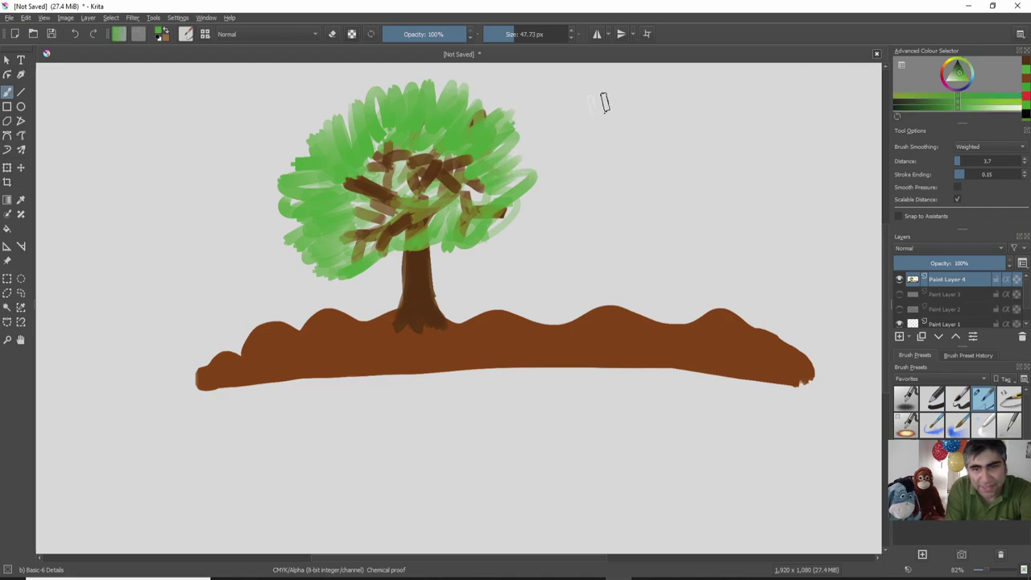
{"action": "left_click", "coordinate": [962, 75]}
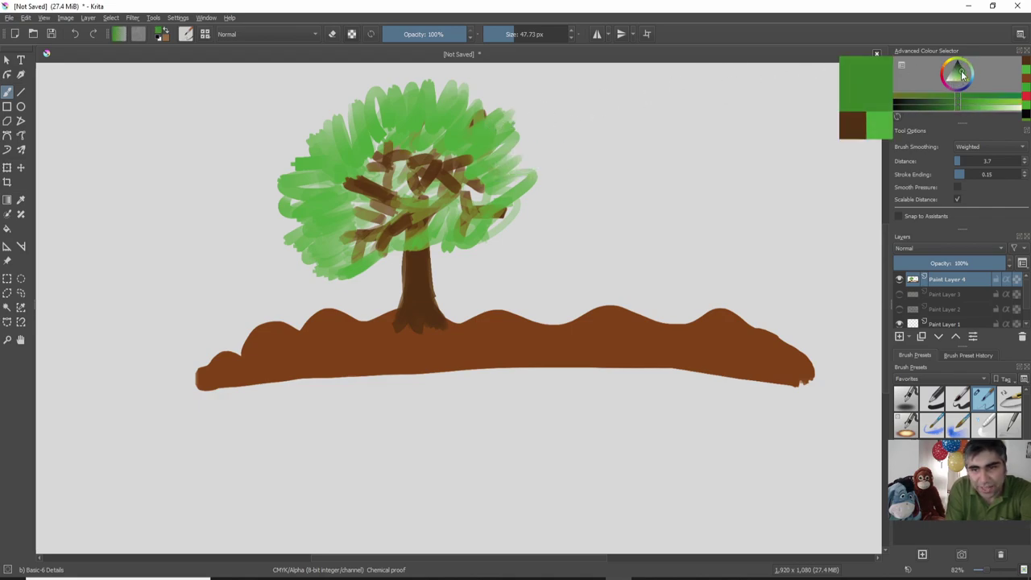
{"action": "mouse_move", "coordinate": [433, 147]}
{"action": "left_mouse_down"}
{"action": "mouse_move", "coordinate": [413, 164]}
{"action": "mouse_move", "coordinate": [402, 123]}
{"action": "mouse_move", "coordinate": [396, 179]}
{"action": "left_mouse_up"}
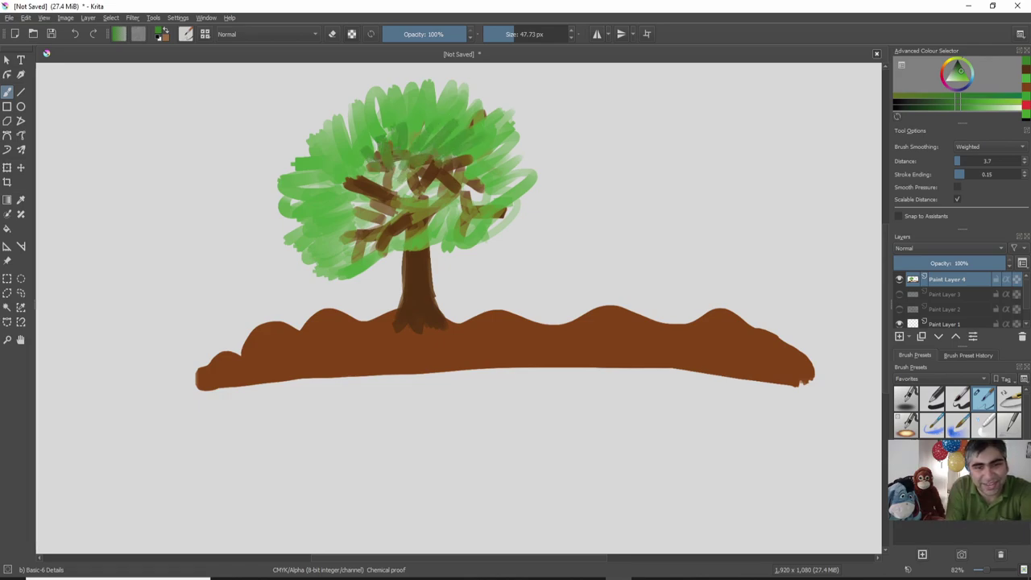
{"action": "mouse_move", "coordinate": [358, 167]}
{"action": "left_mouse_down"}
{"action": "mouse_move", "coordinate": [351, 205]}
{"action": "mouse_move", "coordinate": [429, 220]}
{"action": "mouse_move", "coordinate": [477, 180]}
{"action": "mouse_move", "coordinate": [482, 204]}
{"action": "mouse_move", "coordinate": [406, 229]}
{"action": "mouse_move", "coordinate": [452, 246]}
{"action": "mouse_move", "coordinate": [472, 239]}
{"action": "mouse_move", "coordinate": [441, 227]}
{"action": "left_mouse_up"}
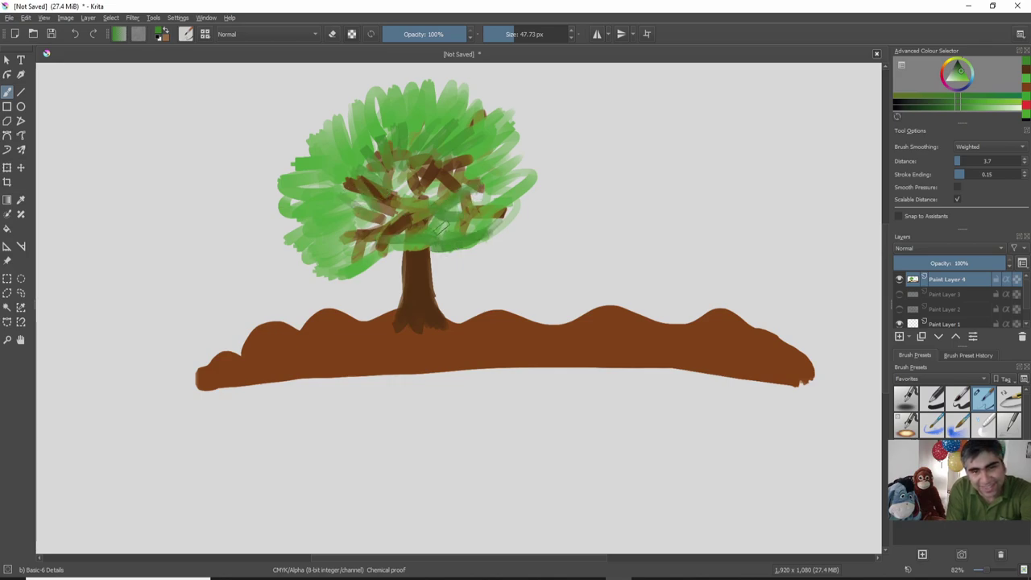
Hide Paint Layer 4 with the tree and add a new empty paint layer above it
{"action": "left_click", "coordinate": [900, 279]}
{"action": "left_click", "coordinate": [908, 338]}
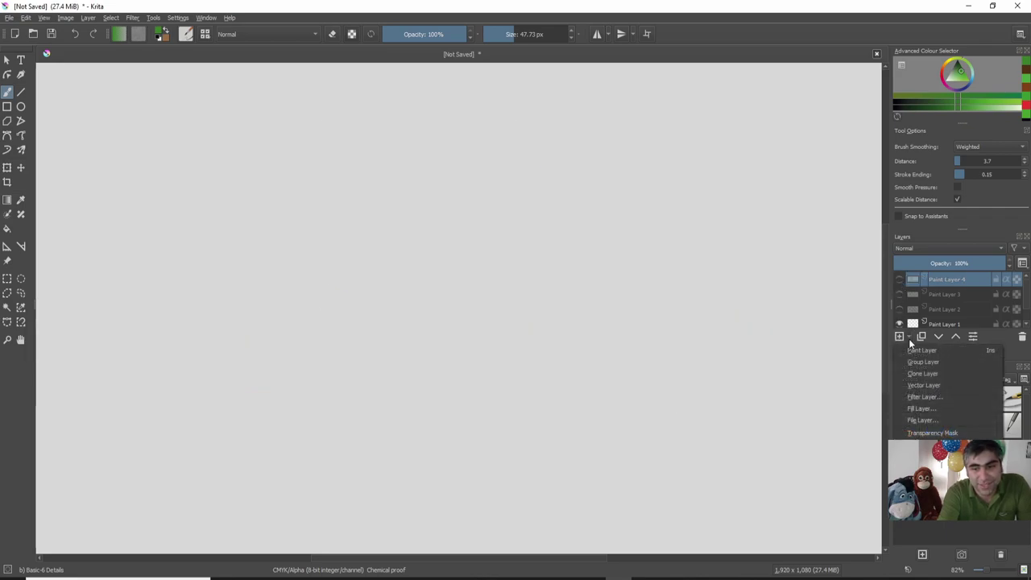
{"action": "left_click", "coordinate": [914, 350]}
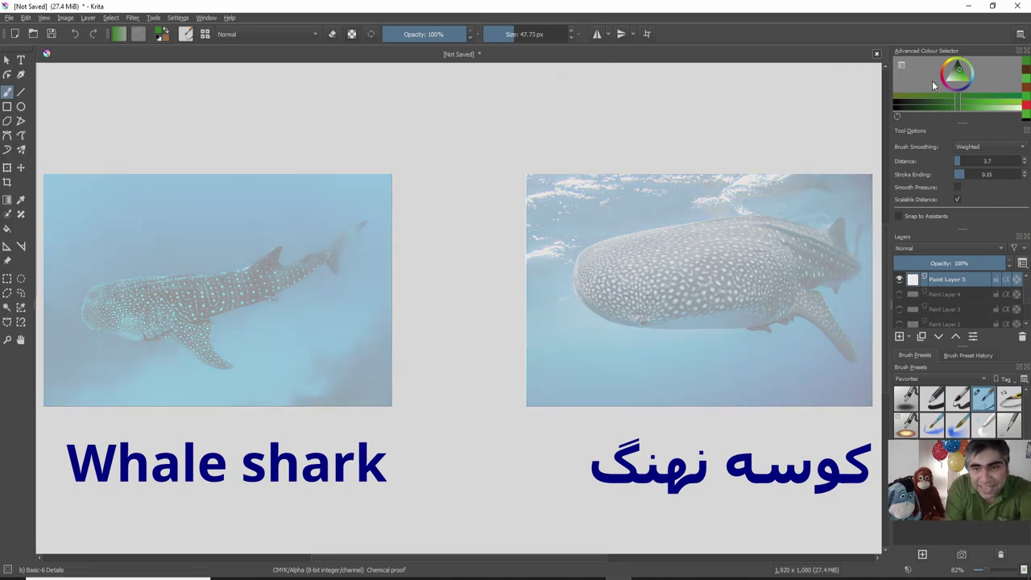
Sketch the whale shark's long oval body outline in teal with a 23.91 px brush
{"action": "left_click", "coordinate": [973, 83]}
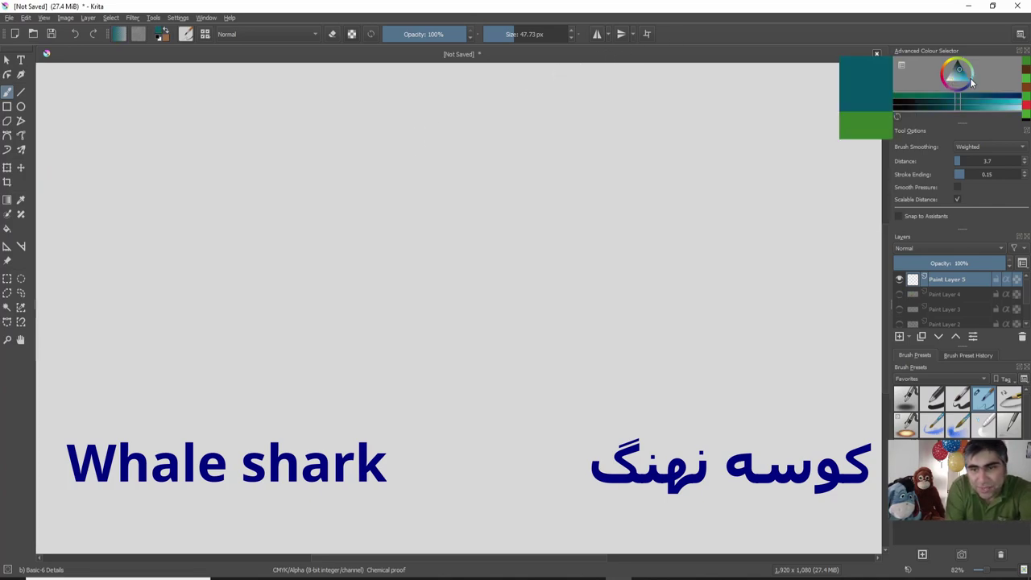
{"action": "left_click", "coordinate": [964, 74]}
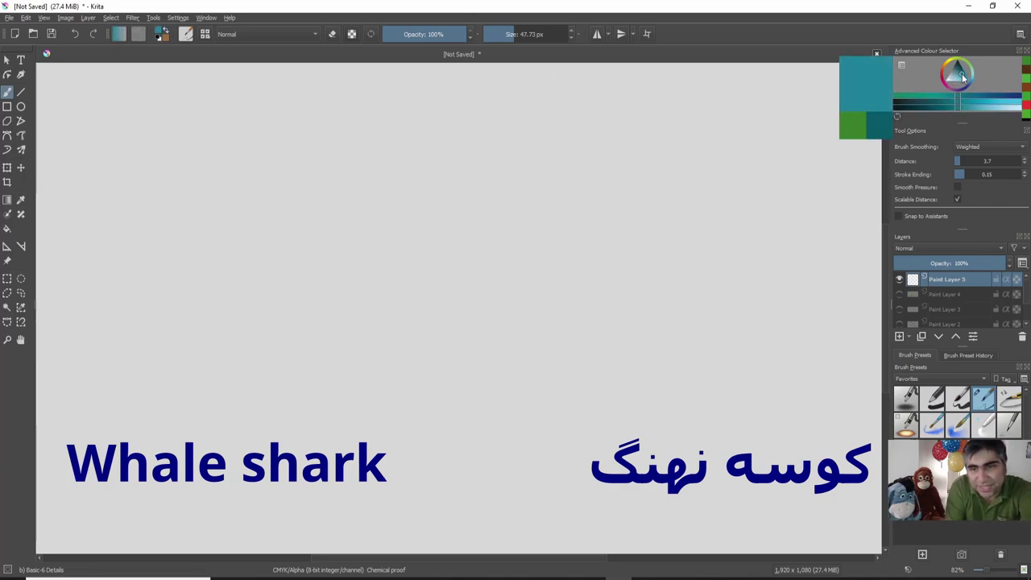
{"action": "key", "text": "bracketleft"}
{"action": "key", "text": "bracketleft"}
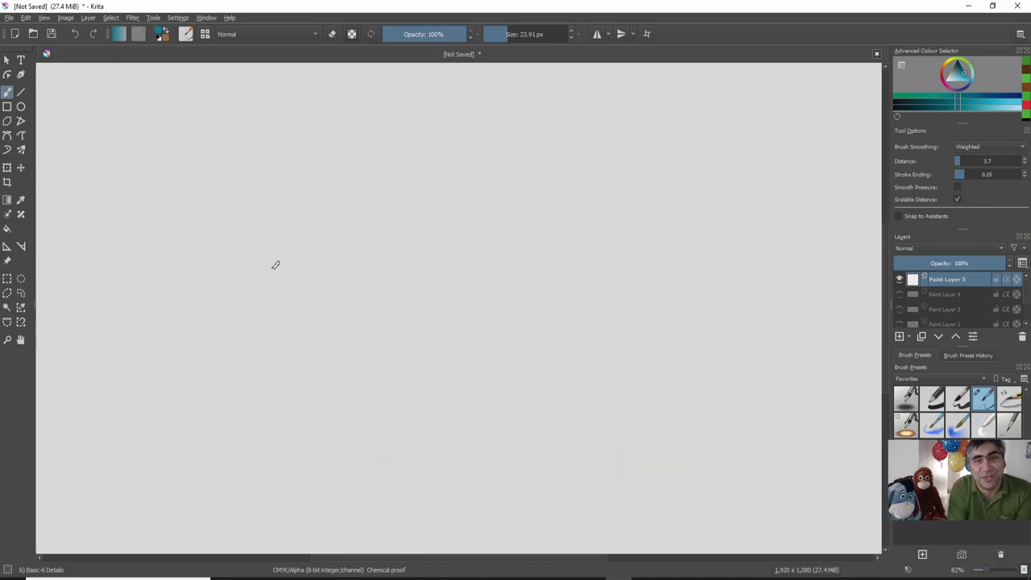
{"action": "mouse_move", "coordinate": [265, 258]}
{"action": "left_mouse_down"}
{"action": "mouse_move", "coordinate": [324, 243]}
{"action": "mouse_move", "coordinate": [293, 262]}
{"action": "mouse_move", "coordinate": [383, 235]}
{"action": "left_mouse_up"}
{"action": "mouse_move", "coordinate": [282, 256]}
{"action": "left_mouse_down"}
{"action": "mouse_move", "coordinate": [418, 235]}
{"action": "mouse_move", "coordinate": [361, 235]}
{"action": "mouse_move", "coordinate": [541, 237]}
{"action": "left_mouse_up"}
{"action": "left_click_drag", "start_coordinate": [430, 226], "coordinate": [606, 239]}
{"action": "left_click_drag", "start_coordinate": [489, 231], "coordinate": [631, 238]}
{"action": "mouse_move", "coordinate": [274, 253]}
{"action": "left_mouse_down"}
{"action": "mouse_move", "coordinate": [229, 299]}
{"action": "mouse_move", "coordinate": [266, 256]}
{"action": "mouse_move", "coordinate": [238, 276]}
{"action": "mouse_move", "coordinate": [246, 272]}
{"action": "mouse_move", "coordinate": [229, 288]}
{"action": "mouse_move", "coordinate": [240, 302]}
{"action": "mouse_move", "coordinate": [223, 297]}
{"action": "mouse_move", "coordinate": [333, 340]}
{"action": "mouse_move", "coordinate": [577, 307]}
{"action": "left_mouse_up"}
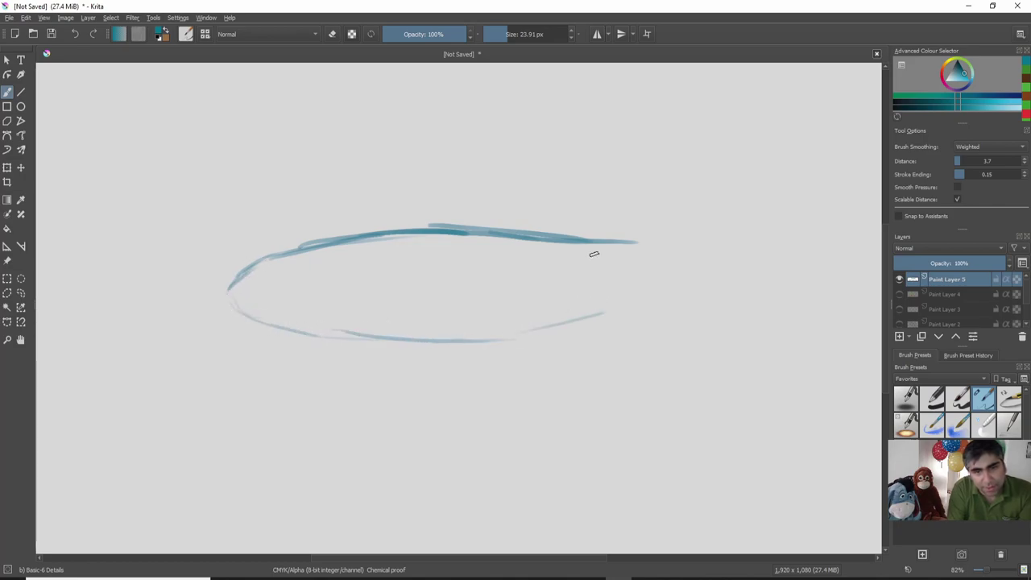
Sketch the whale shark's forked tail with an upper and a lower fin, joined to the rear of the body
{"action": "mouse_move", "coordinate": [691, 227]}
{"action": "left_mouse_down"}
{"action": "mouse_move", "coordinate": [700, 160]}
{"action": "mouse_move", "coordinate": [704, 213]}
{"action": "mouse_move", "coordinate": [721, 172]}
{"action": "left_mouse_up"}
{"action": "mouse_move", "coordinate": [705, 219]}
{"action": "left_mouse_down"}
{"action": "mouse_move", "coordinate": [714, 139]}
{"action": "mouse_move", "coordinate": [711, 171]}
{"action": "left_mouse_up"}
{"action": "left_click_drag", "start_coordinate": [712, 145], "coordinate": [746, 129]}
{"action": "mouse_move", "coordinate": [712, 168]}
{"action": "left_mouse_down"}
{"action": "mouse_move", "coordinate": [743, 126]}
{"action": "mouse_move", "coordinate": [762, 148]}
{"action": "left_mouse_up"}
{"action": "mouse_move", "coordinate": [604, 315]}
{"action": "left_mouse_down"}
{"action": "mouse_move", "coordinate": [648, 319]}
{"action": "mouse_move", "coordinate": [667, 306]}
{"action": "mouse_move", "coordinate": [723, 381]}
{"action": "mouse_move", "coordinate": [706, 375]}
{"action": "mouse_move", "coordinate": [711, 362]}
{"action": "mouse_move", "coordinate": [780, 375]}
{"action": "mouse_move", "coordinate": [774, 384]}
{"action": "mouse_move", "coordinate": [728, 295]}
{"action": "left_mouse_up"}
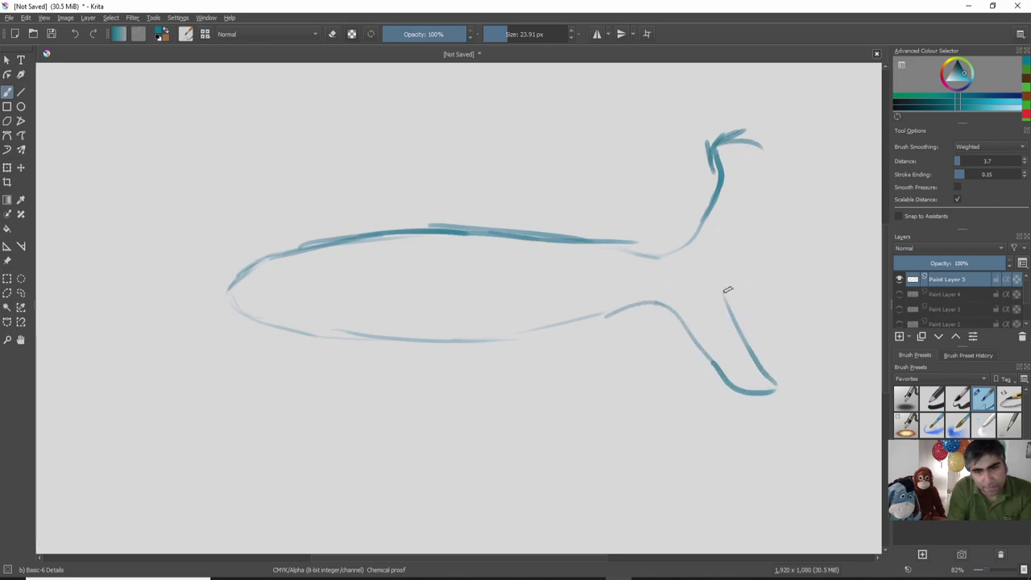
{"action": "mouse_move", "coordinate": [722, 192]}
{"action": "left_mouse_down"}
{"action": "mouse_move", "coordinate": [760, 131]}
{"action": "mouse_move", "coordinate": [724, 161]}
{"action": "mouse_move", "coordinate": [783, 145]}
{"action": "mouse_move", "coordinate": [746, 186]}
{"action": "mouse_move", "coordinate": [774, 167]}
{"action": "mouse_move", "coordinate": [747, 243]}
{"action": "left_mouse_up"}
{"action": "mouse_move", "coordinate": [729, 282]}
{"action": "left_mouse_down"}
{"action": "mouse_move", "coordinate": [740, 217]}
{"action": "mouse_move", "coordinate": [749, 228]}
{"action": "mouse_move", "coordinate": [791, 154]}
{"action": "mouse_move", "coordinate": [615, 236]}
{"action": "left_mouse_up"}
{"action": "mouse_move", "coordinate": [679, 223]}
{"action": "left_mouse_down"}
{"action": "mouse_move", "coordinate": [652, 240]}
{"action": "mouse_move", "coordinate": [646, 230]}
{"action": "mouse_move", "coordinate": [606, 244]}
{"action": "left_mouse_up"}
Erase the stray lines inside the upper tail fin and redraw its upper edge and tip
{"action": "key", "text": "e"}
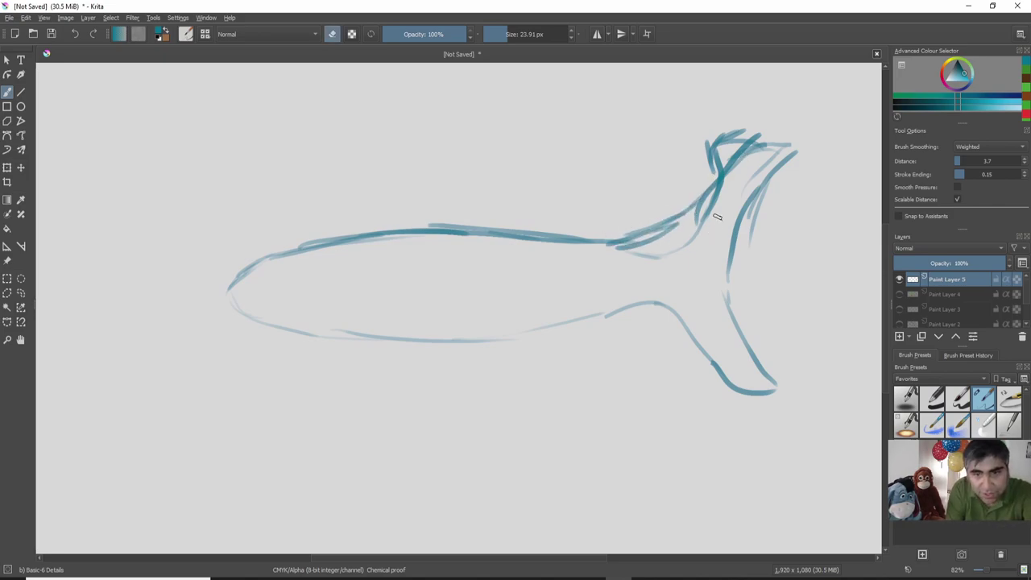
{"action": "left_click_drag", "start_coordinate": [733, 188], "coordinate": [646, 257]}
{"action": "left_click_drag", "start_coordinate": [723, 197], "coordinate": [616, 249]}
{"action": "mouse_move", "coordinate": [742, 139]}
{"action": "left_mouse_down"}
{"action": "mouse_move", "coordinate": [716, 164]}
{"action": "mouse_move", "coordinate": [706, 142]}
{"action": "mouse_move", "coordinate": [749, 120]}
{"action": "mouse_move", "coordinate": [706, 175]}
{"action": "mouse_move", "coordinate": [804, 145]}
{"action": "left_mouse_up"}
{"action": "key", "text": "e"}
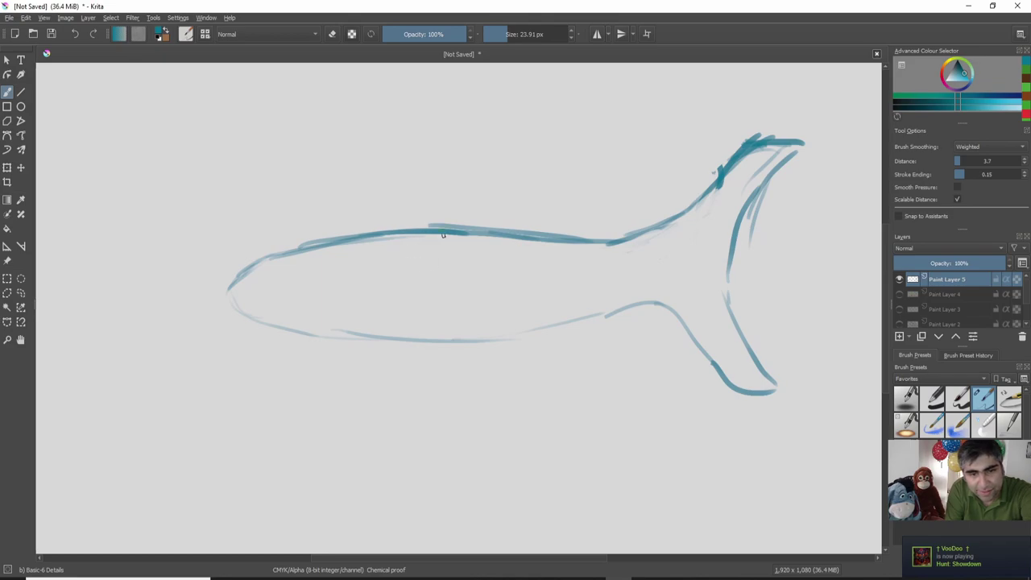
Draw a dorsal fin on the whale shark's back and a small fin under its belly
{"action": "mouse_move", "coordinate": [430, 224]}
{"action": "left_mouse_down"}
{"action": "mouse_move", "coordinate": [541, 190]}
{"action": "mouse_move", "coordinate": [560, 203]}
{"action": "mouse_move", "coordinate": [548, 233]}
{"action": "left_mouse_up"}
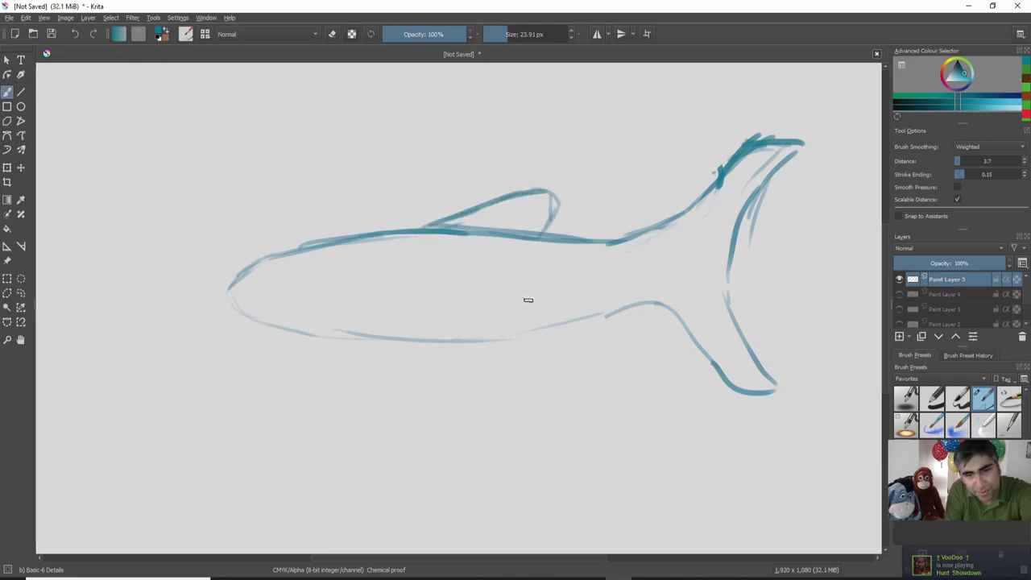
{"action": "mouse_move", "coordinate": [448, 345]}
{"action": "left_mouse_down"}
{"action": "mouse_move", "coordinate": [550, 347]}
{"action": "mouse_move", "coordinate": [512, 339]}
{"action": "mouse_move", "coordinate": [454, 352]}
{"action": "left_mouse_up"}
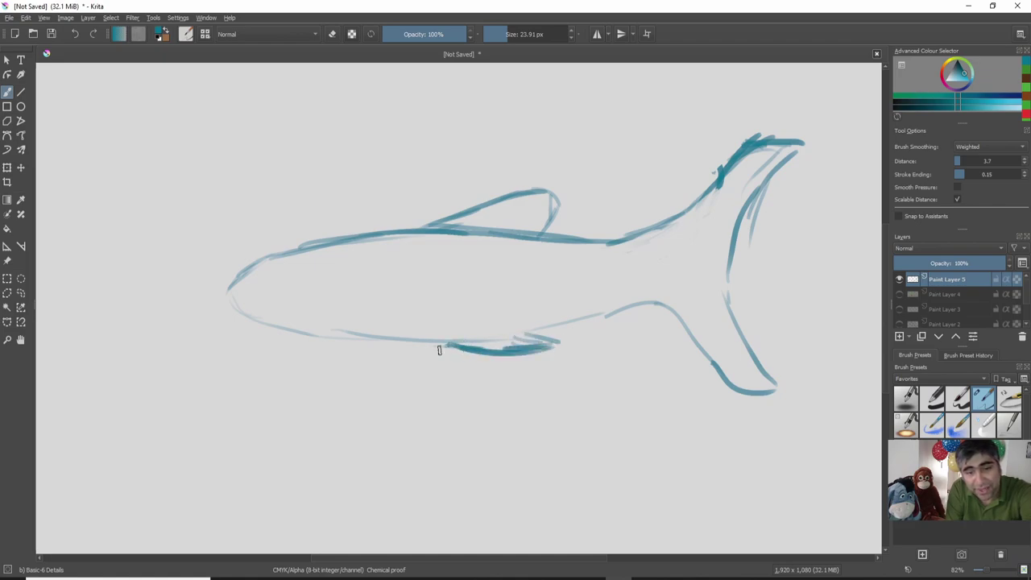
Dot teal spots across the whale shark's body and both tail fins
{"action": "left_click", "coordinate": [626, 264]}
{"action": "left_click", "coordinate": [577, 286]}
{"action": "left_click", "coordinate": [543, 269]}
{"action": "left_click", "coordinate": [546, 299]}
{"action": "left_click", "coordinate": [497, 265]}
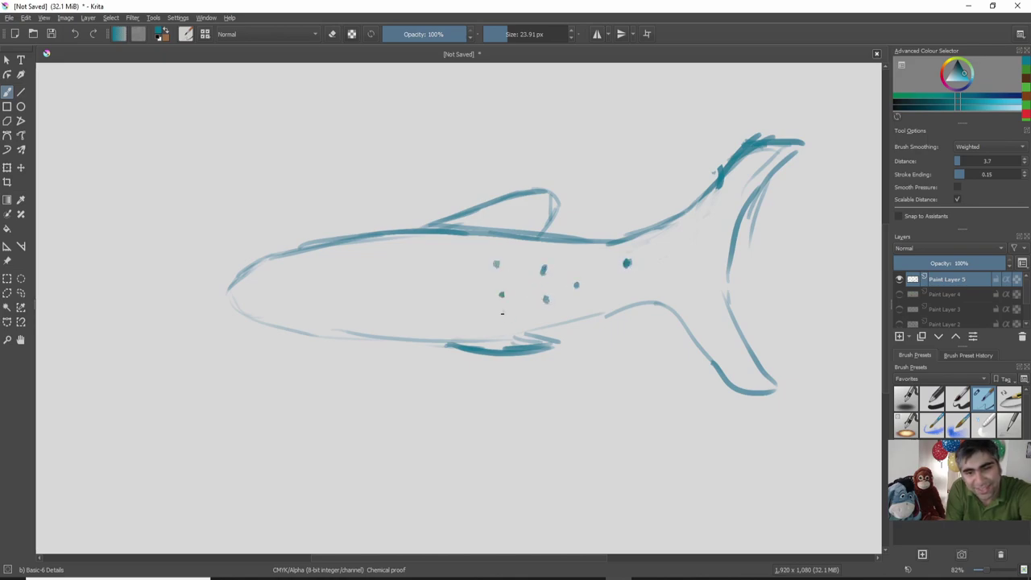
{"action": "left_click", "coordinate": [450, 259]}
{"action": "left_click", "coordinate": [452, 297]}
{"action": "left_click", "coordinate": [452, 328]}
{"action": "left_click", "coordinate": [406, 258]}
{"action": "left_click", "coordinate": [410, 285]}
{"action": "left_click", "coordinate": [358, 267]}
{"action": "left_click", "coordinate": [365, 300]}
{"action": "left_click", "coordinate": [678, 256]}
{"action": "left_click", "coordinate": [705, 230]}
{"action": "left_click", "coordinate": [744, 182]}
{"action": "left_click", "coordinate": [710, 259]}
{"action": "left_click", "coordinate": [690, 280]}
{"action": "left_click", "coordinate": [711, 314]}
{"action": "left_click", "coordinate": [734, 355]}
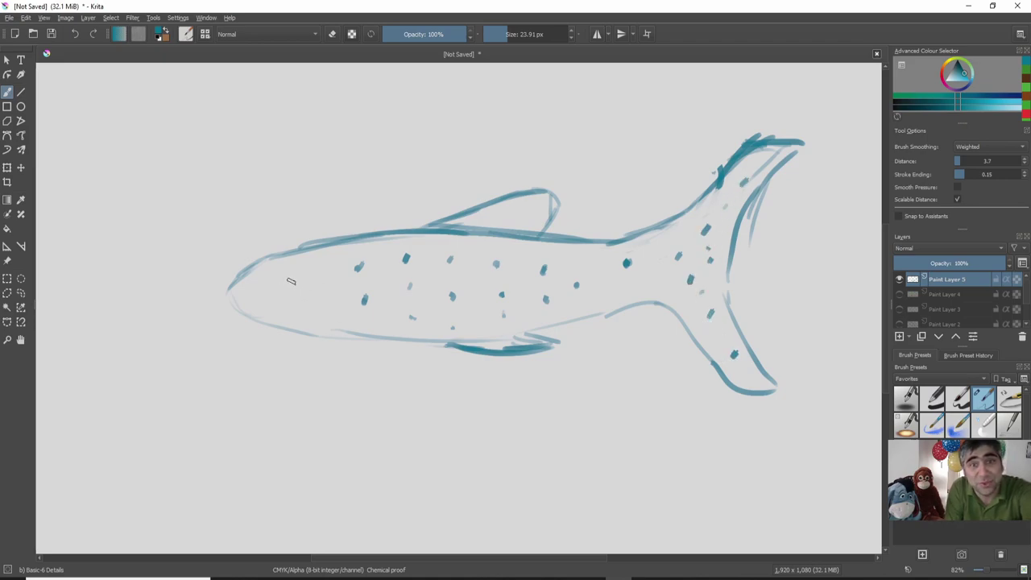
{"action": "left_click_drag", "start_coordinate": [274, 282], "coordinate": [301, 282]}
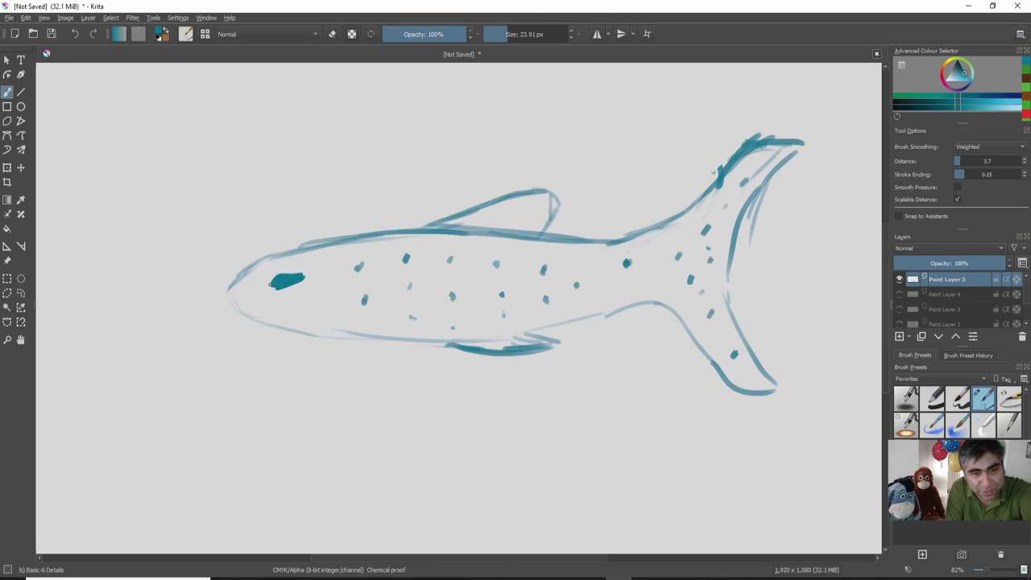
{"action": "left_click_drag", "start_coordinate": [246, 307], "coordinate": [316, 297]}
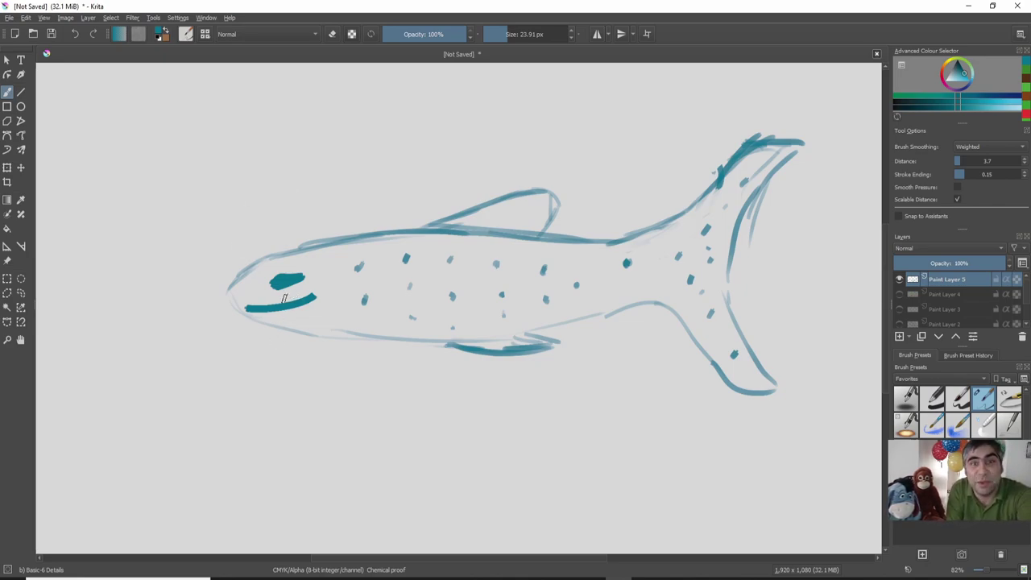
{"action": "key", "text": "e"}
{"action": "mouse_move", "coordinate": [301, 280]}
{"action": "left_mouse_down"}
{"action": "mouse_move", "coordinate": [264, 281]}
{"action": "mouse_move", "coordinate": [299, 288]}
{"action": "mouse_move", "coordinate": [279, 305]}
{"action": "mouse_move", "coordinate": [315, 303]}
{"action": "mouse_move", "coordinate": [250, 313]}
{"action": "left_mouse_up"}
{"action": "key", "text": "e"}
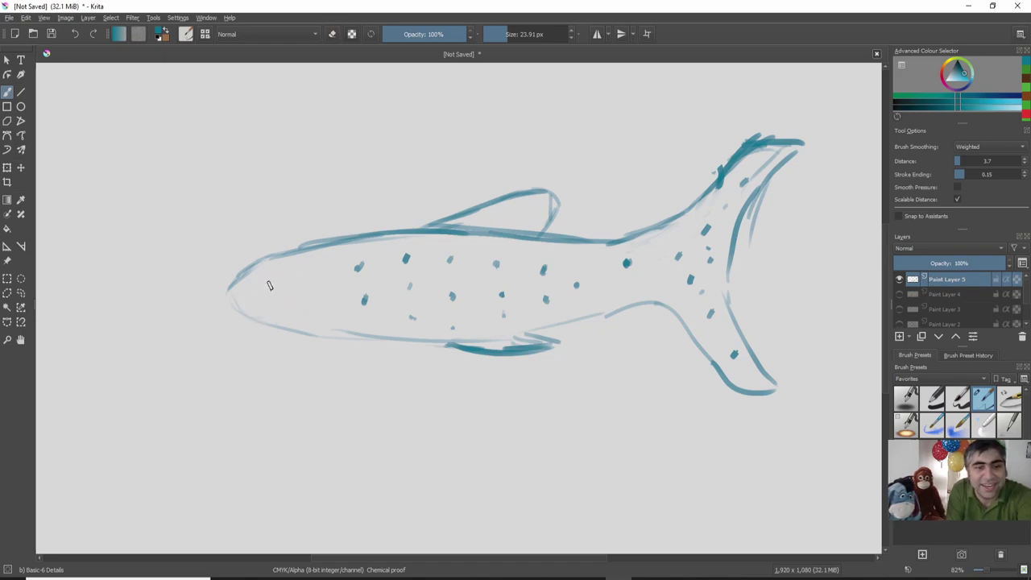
Draw a small round eye and a short smiling mouth on the head, and darken the snout and jaw outline
{"action": "mouse_move", "coordinate": [248, 311]}
{"action": "left_mouse_down"}
{"action": "mouse_move", "coordinate": [288, 307]}
{"action": "mouse_move", "coordinate": [245, 310]}
{"action": "left_mouse_up"}
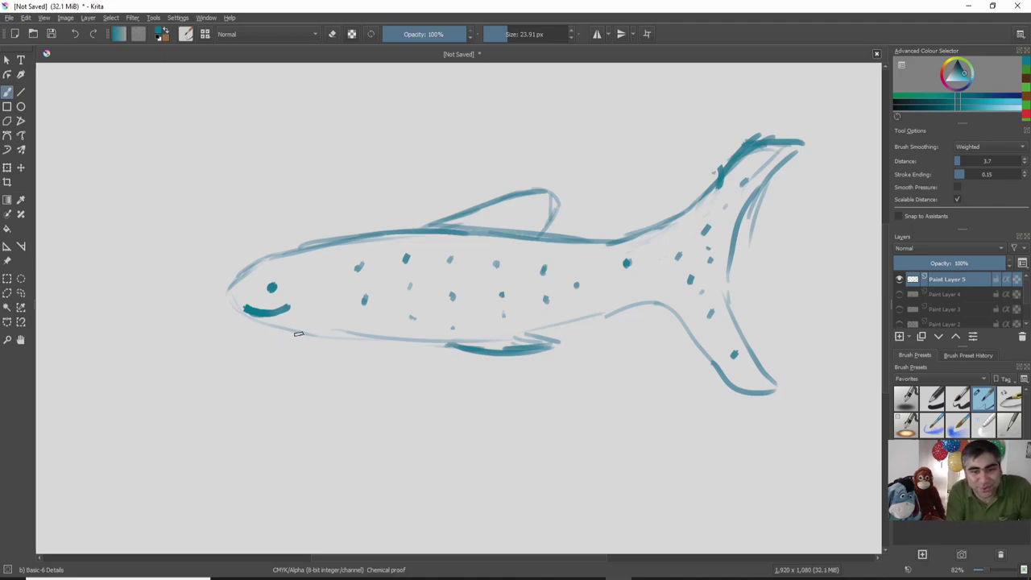
{"action": "left_click_drag", "start_coordinate": [230, 284], "coordinate": [309, 246]}
{"action": "mouse_move", "coordinate": [229, 287]}
{"action": "left_mouse_down"}
{"action": "mouse_move", "coordinate": [248, 315]}
{"action": "mouse_move", "coordinate": [294, 306]}
{"action": "mouse_move", "coordinate": [249, 311]}
{"action": "mouse_move", "coordinate": [290, 308]}
{"action": "mouse_move", "coordinate": [266, 316]}
{"action": "mouse_move", "coordinate": [238, 306]}
{"action": "mouse_move", "coordinate": [290, 334]}
{"action": "mouse_move", "coordinate": [252, 319]}
{"action": "mouse_move", "coordinate": [306, 330]}
{"action": "left_mouse_up"}
{"action": "key", "text": "e"}
{"action": "key", "text": "e"}
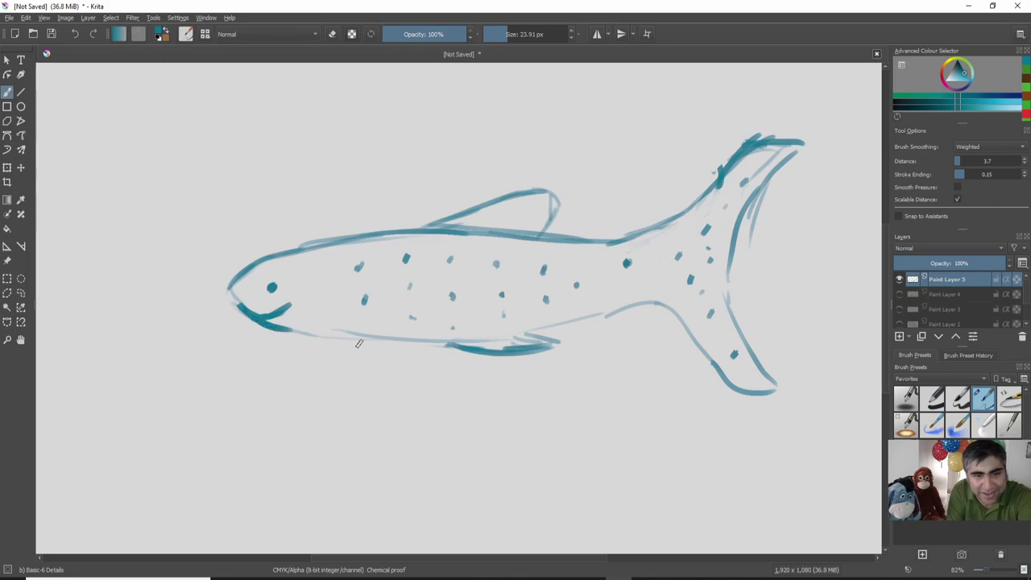
Strengthen the belly line and head outline, enlarge the belly fin to a point, and add a mark inside the dorsal fin
{"action": "left_click_drag", "start_coordinate": [505, 344], "coordinate": [530, 343]}
{"action": "mouse_move", "coordinate": [485, 211]}
{"action": "left_mouse_down"}
{"action": "mouse_move", "coordinate": [553, 200]}
{"action": "mouse_move", "coordinate": [514, 215]}
{"action": "left_mouse_up"}
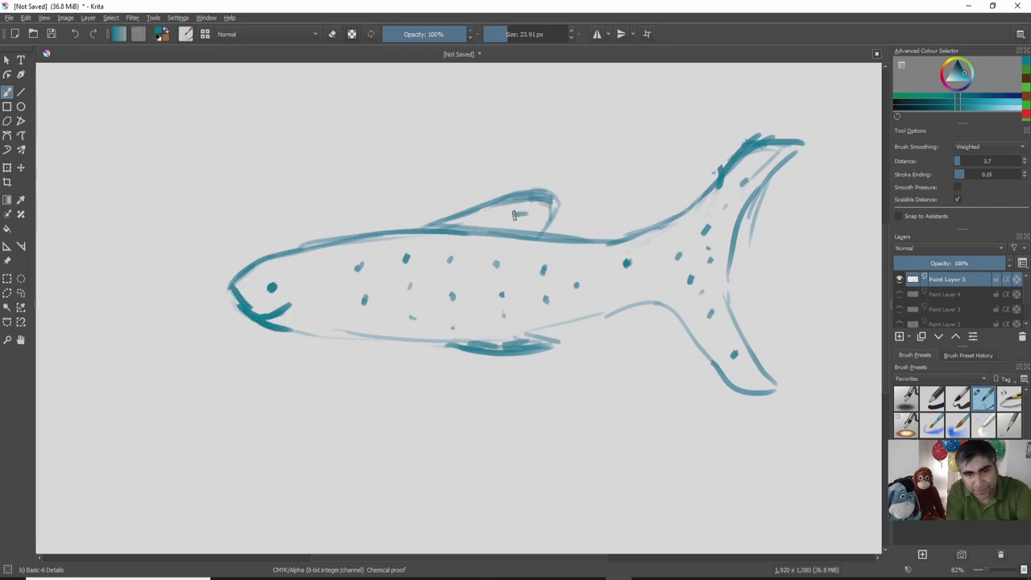
{"action": "mouse_move", "coordinate": [466, 348]}
{"action": "left_mouse_down"}
{"action": "mouse_move", "coordinate": [335, 335]}
{"action": "mouse_move", "coordinate": [406, 334]}
{"action": "left_mouse_up"}
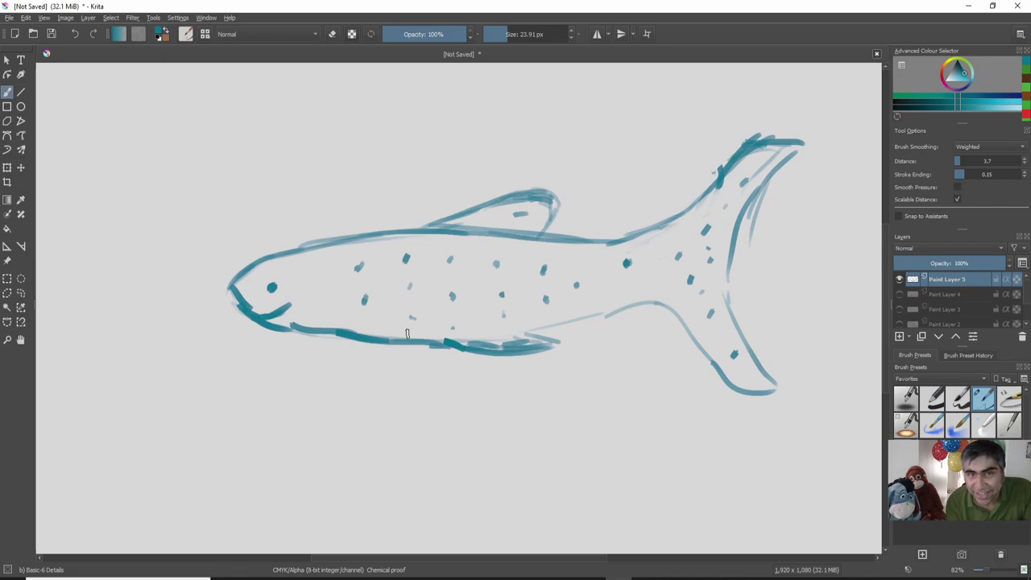
{"action": "left_click_drag", "start_coordinate": [440, 349], "coordinate": [557, 358]}
{"action": "mouse_move", "coordinate": [528, 331]}
{"action": "left_mouse_down"}
{"action": "mouse_move", "coordinate": [569, 354]}
{"action": "mouse_move", "coordinate": [549, 362]}
{"action": "mouse_move", "coordinate": [433, 357]}
{"action": "mouse_move", "coordinate": [434, 348]}
{"action": "mouse_move", "coordinate": [290, 331]}
{"action": "left_mouse_up"}
{"action": "left_click_drag", "start_coordinate": [282, 257], "coordinate": [344, 244]}
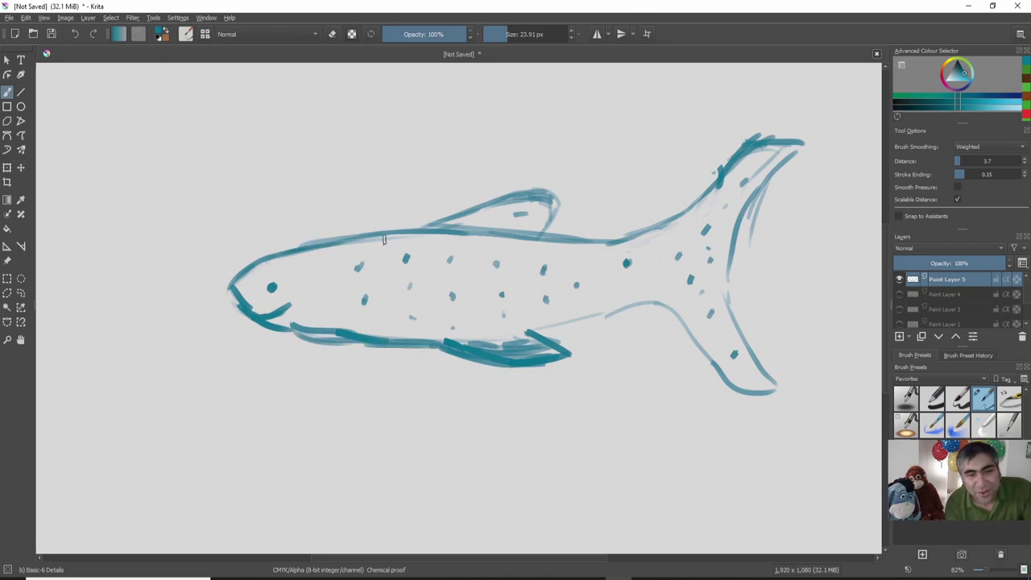
Darken the outlines of the dorsal fin, back, rear underside and tail fins with heavier teal strokes
{"action": "mouse_move", "coordinate": [414, 224]}
{"action": "left_mouse_down"}
{"action": "mouse_move", "coordinate": [537, 197]}
{"action": "mouse_move", "coordinate": [551, 206]}
{"action": "mouse_move", "coordinate": [541, 234]}
{"action": "mouse_move", "coordinate": [582, 235]}
{"action": "mouse_move", "coordinate": [548, 236]}
{"action": "mouse_move", "coordinate": [638, 235]}
{"action": "mouse_move", "coordinate": [708, 200]}
{"action": "mouse_move", "coordinate": [749, 157]}
{"action": "mouse_move", "coordinate": [675, 224]}
{"action": "left_mouse_up"}
{"action": "mouse_move", "coordinate": [656, 299]}
{"action": "left_mouse_down"}
{"action": "mouse_move", "coordinate": [522, 328]}
{"action": "mouse_move", "coordinate": [661, 314]}
{"action": "mouse_move", "coordinate": [708, 367]}
{"action": "left_mouse_up"}
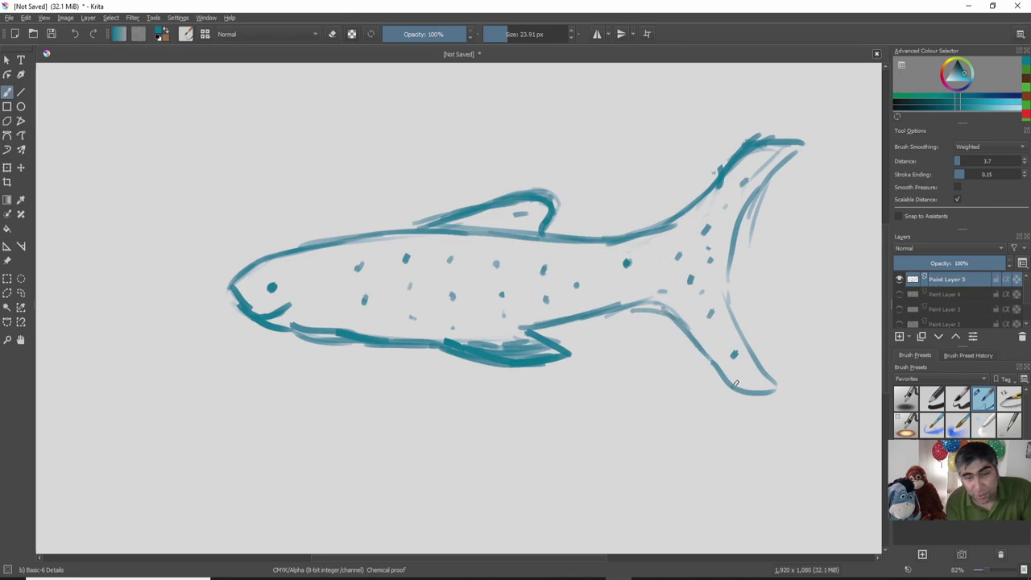
{"action": "mouse_move", "coordinate": [690, 332]}
{"action": "left_mouse_down"}
{"action": "mouse_move", "coordinate": [724, 378]}
{"action": "mouse_move", "coordinate": [712, 378]}
{"action": "mouse_move", "coordinate": [740, 386]}
{"action": "mouse_move", "coordinate": [756, 352]}
{"action": "left_mouse_up"}
{"action": "mouse_move", "coordinate": [758, 190]}
{"action": "left_mouse_down"}
{"action": "mouse_move", "coordinate": [733, 290]}
{"action": "mouse_move", "coordinate": [754, 345]}
{"action": "left_mouse_up"}
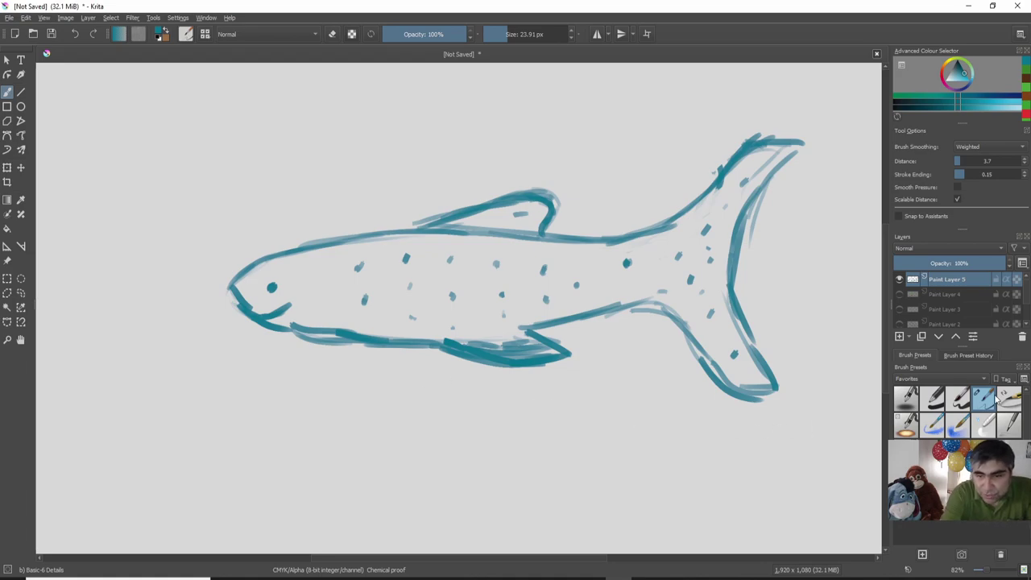
Hide Paint Layer 5 with the whale shark and briefly show Paint Layer 2 to review its earlier drawings
{"action": "left_click", "coordinate": [900, 280]}
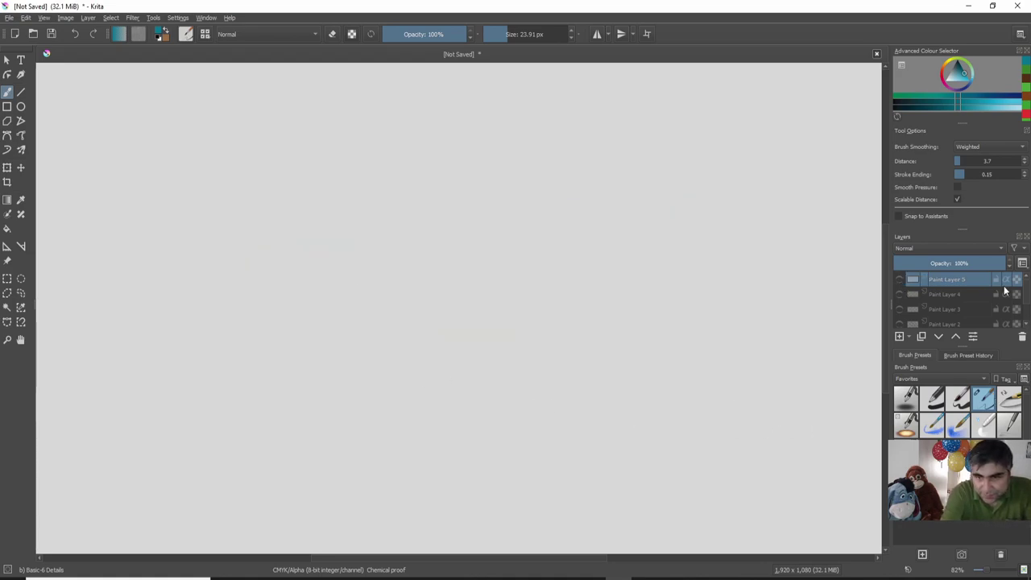
{"action": "scroll", "coordinate": [1030, 299], "scroll_direction": "down", "scroll_amount": 2}
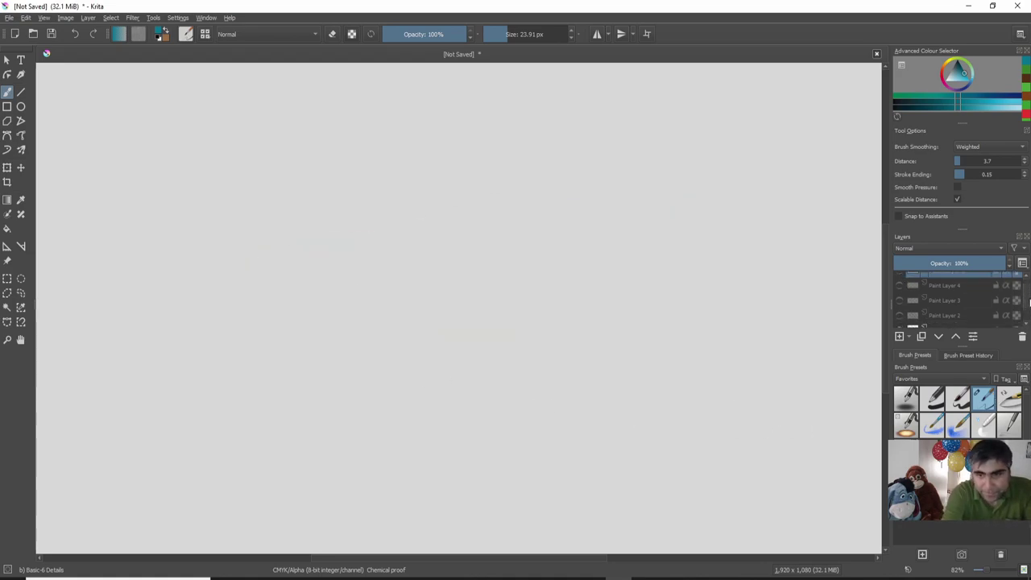
{"action": "left_click", "coordinate": [899, 293]}
{"action": "left_click", "coordinate": [899, 294]}
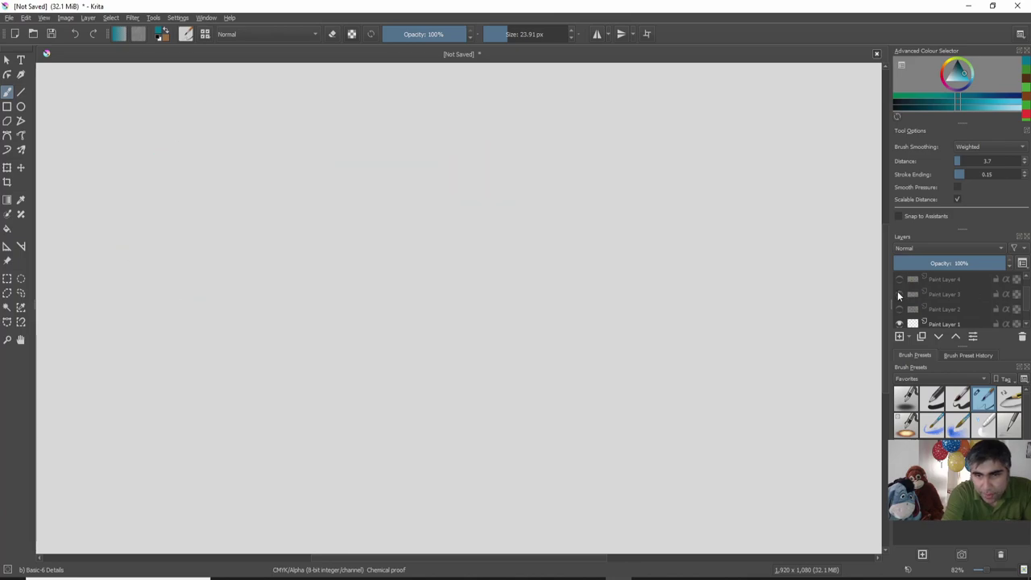
{"action": "left_click", "coordinate": [900, 309]}
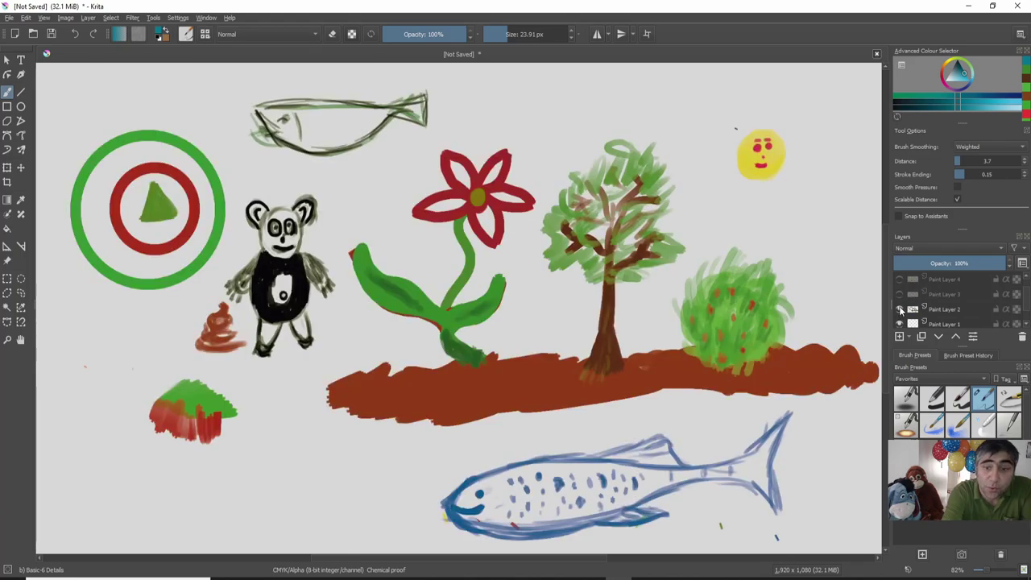
{"action": "mouse_move", "coordinate": [901, 309]}
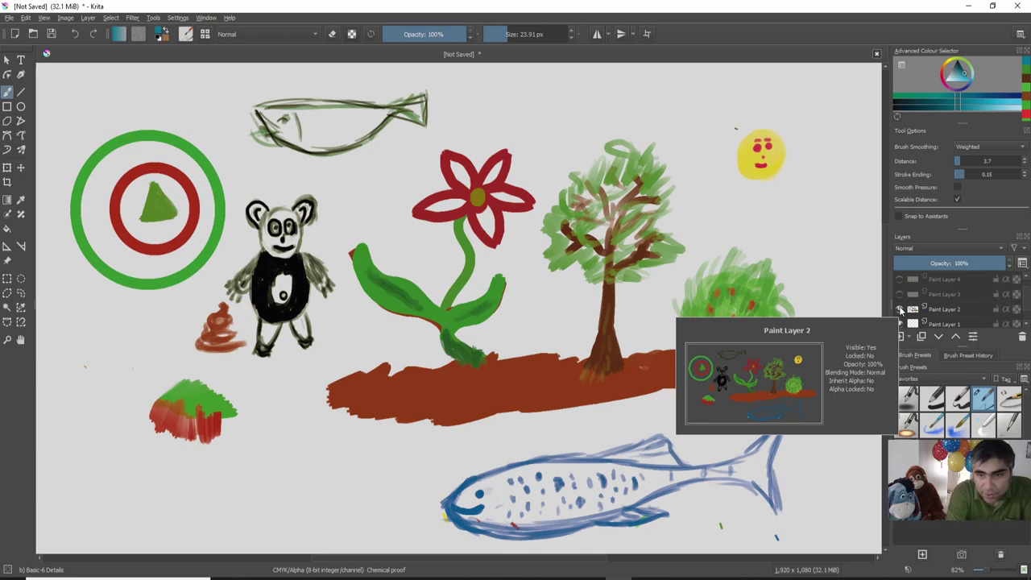
{"action": "left_click", "coordinate": [900, 310]}
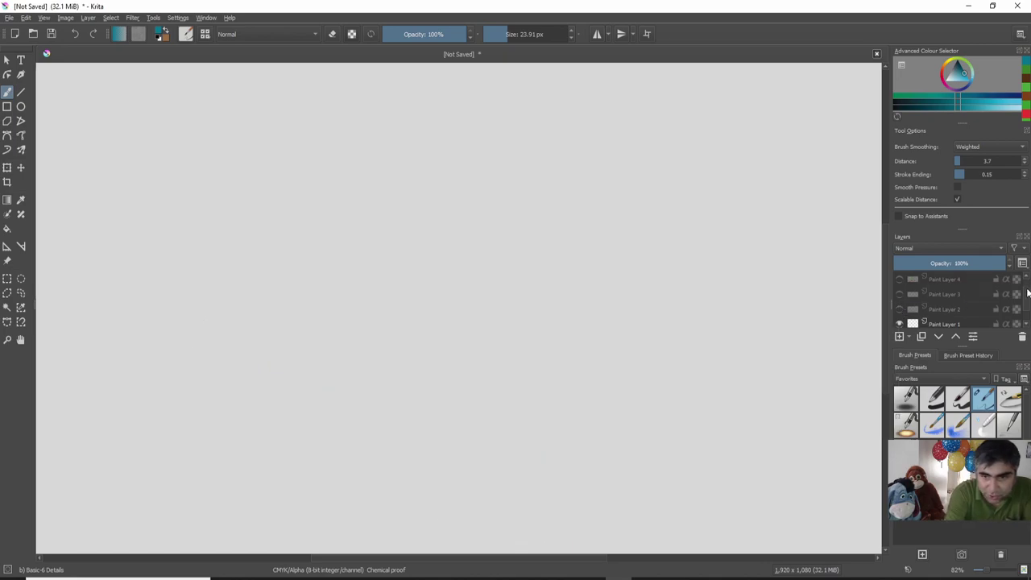
Add a new empty paint layer above Paint Layer 5
{"action": "key", "text": "Insert"}
{"action": "left_click", "coordinate": [910, 335]}
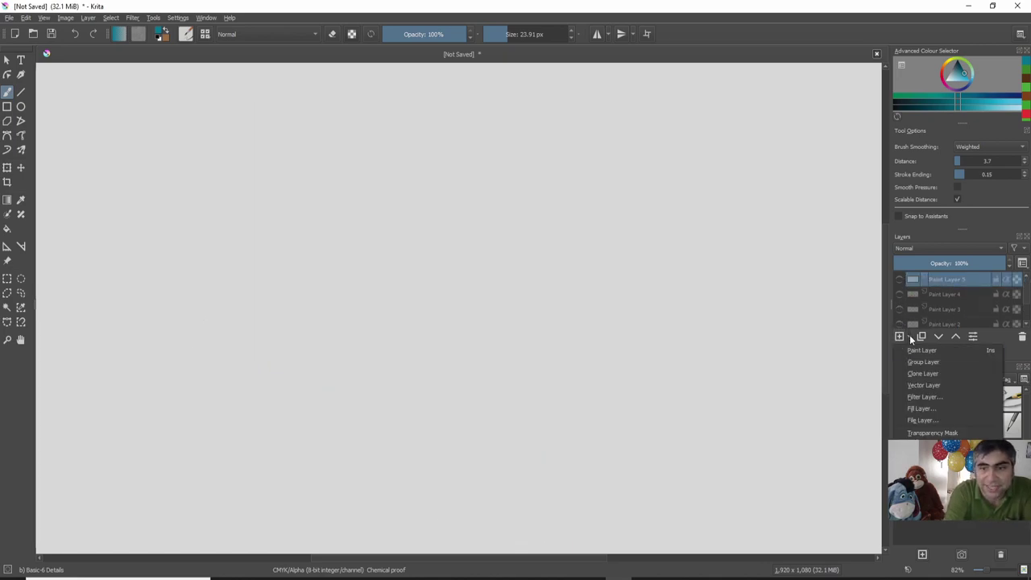
{"action": "left_click", "coordinate": [910, 349]}
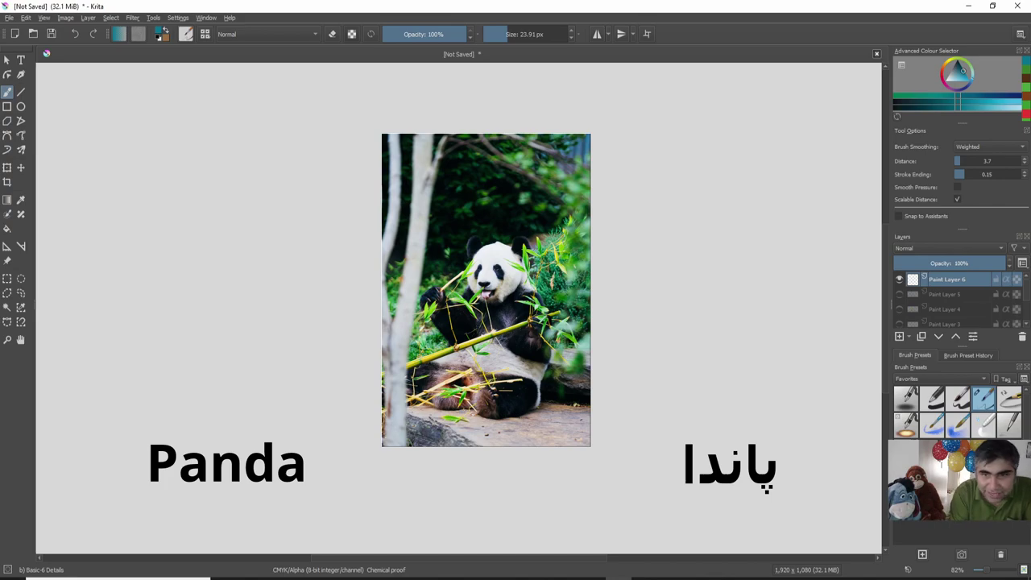
Draw the panda's round head, large round body and one ear in black with a 17.69 px brush
{"action": "left_click", "coordinate": [957, 60]}
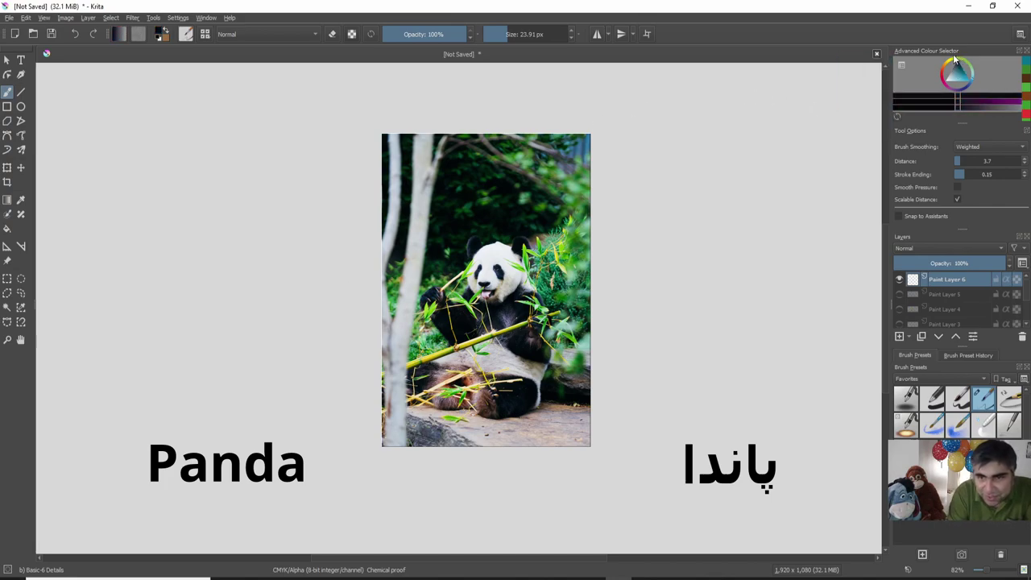
{"action": "key", "text": "["}
{"action": "mouse_move", "coordinate": [348, 258]}
{"action": "left_mouse_down"}
{"action": "mouse_move", "coordinate": [331, 203]}
{"action": "mouse_move", "coordinate": [345, 174]}
{"action": "mouse_move", "coordinate": [380, 160]}
{"action": "mouse_move", "coordinate": [420, 167]}
{"action": "mouse_move", "coordinate": [435, 194]}
{"action": "mouse_move", "coordinate": [431, 227]}
{"action": "mouse_move", "coordinate": [381, 260]}
{"action": "mouse_move", "coordinate": [341, 258]}
{"action": "mouse_move", "coordinate": [347, 269]}
{"action": "mouse_move", "coordinate": [332, 284]}
{"action": "mouse_move", "coordinate": [330, 268]}
{"action": "mouse_move", "coordinate": [309, 304]}
{"action": "mouse_move", "coordinate": [306, 348]}
{"action": "mouse_move", "coordinate": [329, 390]}
{"action": "mouse_move", "coordinate": [390, 416]}
{"action": "mouse_move", "coordinate": [442, 408]}
{"action": "mouse_move", "coordinate": [473, 372]}
{"action": "mouse_move", "coordinate": [476, 321]}
{"action": "mouse_move", "coordinate": [430, 239]}
{"action": "left_mouse_up"}
{"action": "mouse_move", "coordinate": [411, 160]}
{"action": "left_mouse_down"}
{"action": "mouse_move", "coordinate": [451, 128]}
{"action": "mouse_move", "coordinate": [472, 137]}
{"action": "mouse_move", "coordinate": [476, 166]}
{"action": "mouse_move", "coordinate": [435, 206]}
{"action": "left_mouse_up"}
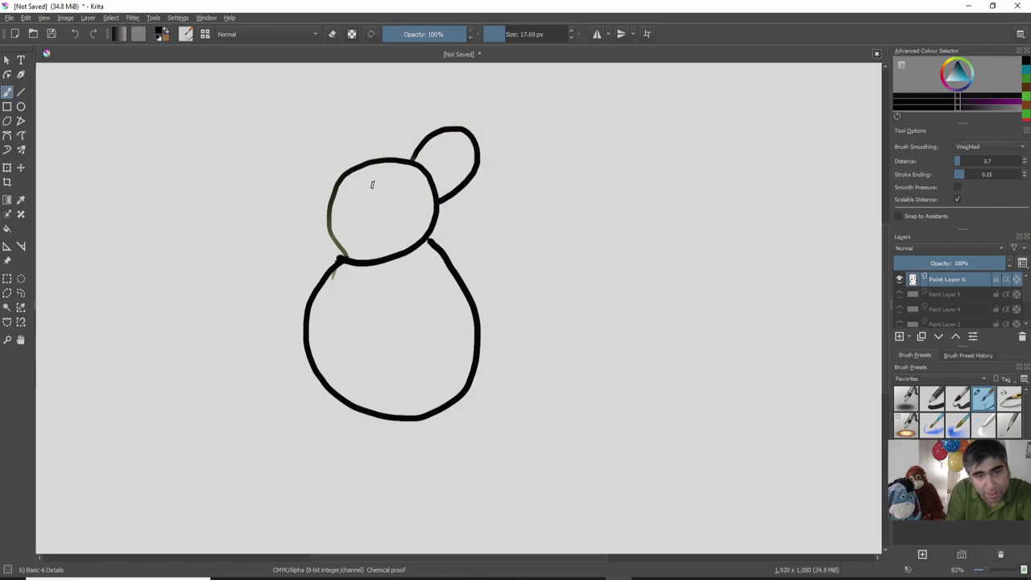
Draw the panda's second ear, its ringed eyes, nose and smiling mouth, and a belly button dot on the body
{"action": "mouse_move", "coordinate": [363, 168]}
{"action": "left_mouse_down"}
{"action": "mouse_move", "coordinate": [319, 140]}
{"action": "mouse_move", "coordinate": [295, 150]}
{"action": "mouse_move", "coordinate": [293, 171]}
{"action": "mouse_move", "coordinate": [310, 188]}
{"action": "mouse_move", "coordinate": [366, 209]}
{"action": "mouse_move", "coordinate": [353, 203]}
{"action": "mouse_move", "coordinate": [356, 183]}
{"action": "mouse_move", "coordinate": [370, 180]}
{"action": "mouse_move", "coordinate": [371, 205]}
{"action": "mouse_move", "coordinate": [406, 175]}
{"action": "mouse_move", "coordinate": [411, 201]}
{"action": "mouse_move", "coordinate": [393, 199]}
{"action": "mouse_move", "coordinate": [380, 224]}
{"action": "left_mouse_up"}
{"action": "left_click_drag", "start_coordinate": [367, 233], "coordinate": [404, 229]}
{"action": "left_click_drag", "start_coordinate": [401, 188], "coordinate": [364, 191]}
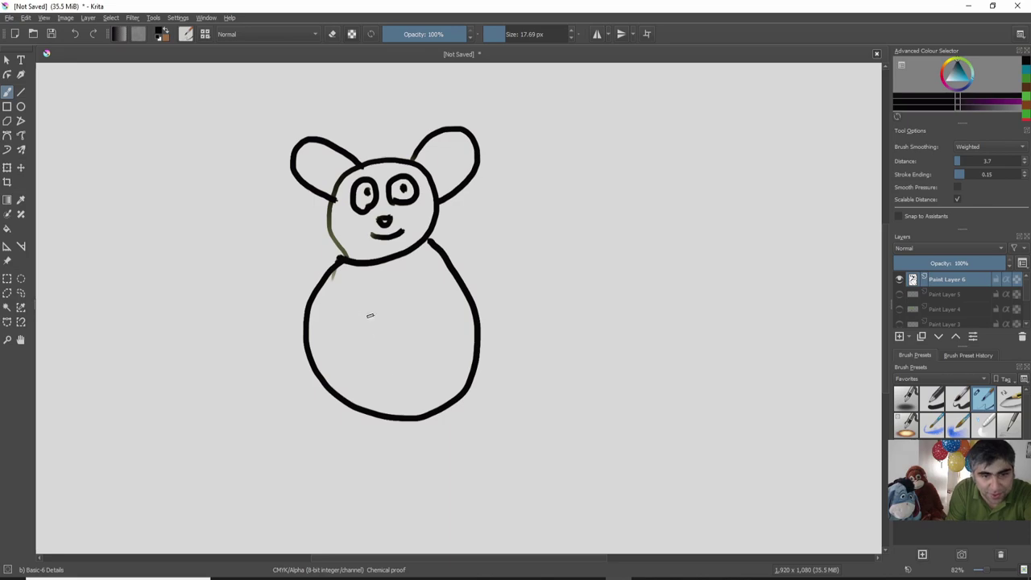
{"action": "left_click_drag", "start_coordinate": [399, 356], "coordinate": [398, 355]}
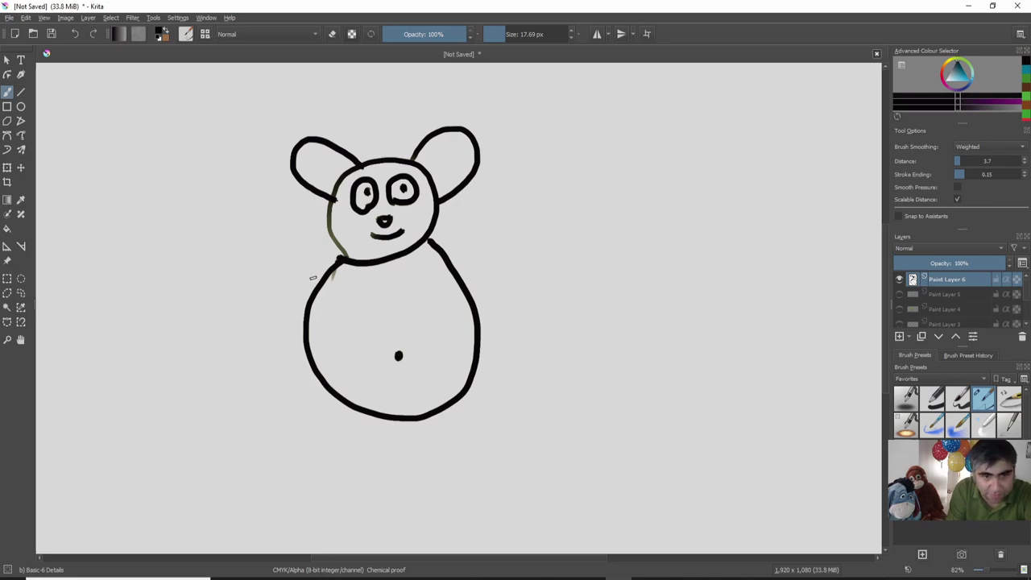
Draw the panda's two arms out from the shoulders, each ending in a rounded paw
{"action": "mouse_move", "coordinate": [337, 260]}
{"action": "left_mouse_down"}
{"action": "mouse_move", "coordinate": [280, 298]}
{"action": "mouse_move", "coordinate": [304, 300]}
{"action": "mouse_move", "coordinate": [300, 309]}
{"action": "mouse_move", "coordinate": [282, 307]}
{"action": "mouse_move", "coordinate": [340, 258]}
{"action": "left_mouse_up"}
{"action": "mouse_move", "coordinate": [433, 240]}
{"action": "left_mouse_down"}
{"action": "mouse_move", "coordinate": [508, 254]}
{"action": "mouse_move", "coordinate": [510, 268]}
{"action": "mouse_move", "coordinate": [491, 276]}
{"action": "mouse_move", "coordinate": [459, 273]}
{"action": "mouse_move", "coordinate": [500, 273]}
{"action": "left_mouse_up"}
{"action": "mouse_move", "coordinate": [280, 298]}
{"action": "left_mouse_down"}
{"action": "mouse_move", "coordinate": [285, 319]}
{"action": "mouse_move", "coordinate": [302, 313]}
{"action": "mouse_move", "coordinate": [278, 324]}
{"action": "mouse_move", "coordinate": [274, 300]}
{"action": "left_mouse_up"}
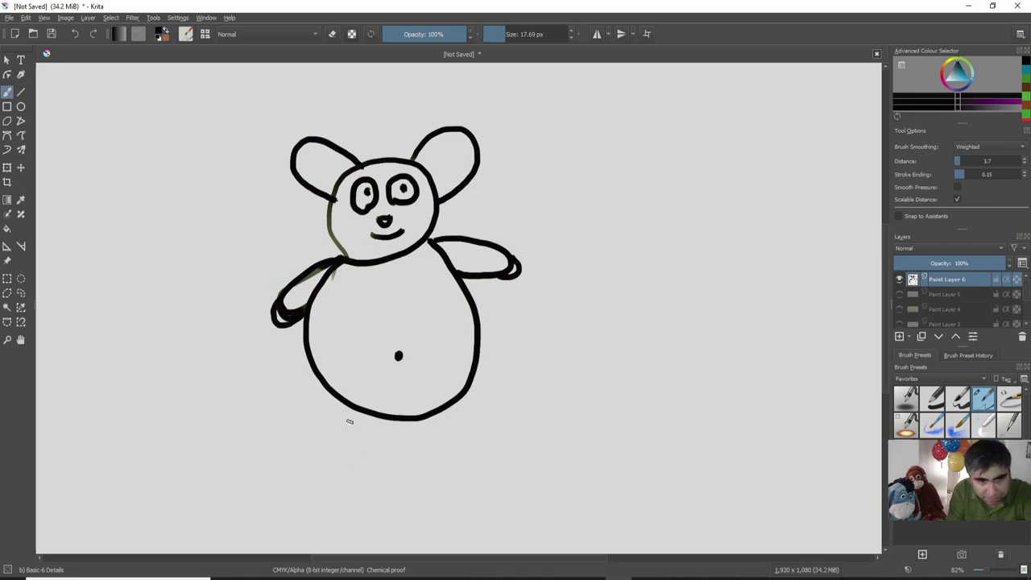
Draw two round feet at the base of the panda's body and erase the body outline inside them
{"action": "mouse_move", "coordinate": [343, 426]}
{"action": "left_mouse_down"}
{"action": "mouse_move", "coordinate": [350, 403]}
{"action": "mouse_move", "coordinate": [375, 393]}
{"action": "mouse_move", "coordinate": [396, 407]}
{"action": "mouse_move", "coordinate": [398, 433]}
{"action": "mouse_move", "coordinate": [381, 444]}
{"action": "mouse_move", "coordinate": [343, 425]}
{"action": "mouse_move", "coordinate": [360, 415]}
{"action": "mouse_move", "coordinate": [397, 421]}
{"action": "mouse_move", "coordinate": [359, 412]}
{"action": "left_mouse_up"}
{"action": "key", "text": "e"}
{"action": "key", "text": "e"}
{"action": "mouse_move", "coordinate": [442, 425]}
{"action": "left_mouse_down"}
{"action": "mouse_move", "coordinate": [447, 392]}
{"action": "mouse_move", "coordinate": [468, 385]}
{"action": "mouse_move", "coordinate": [485, 406]}
{"action": "mouse_move", "coordinate": [482, 433]}
{"action": "mouse_move", "coordinate": [460, 440]}
{"action": "mouse_move", "coordinate": [441, 433]}
{"action": "mouse_move", "coordinate": [454, 402]}
{"action": "left_mouse_up"}
{"action": "key", "text": "e"}
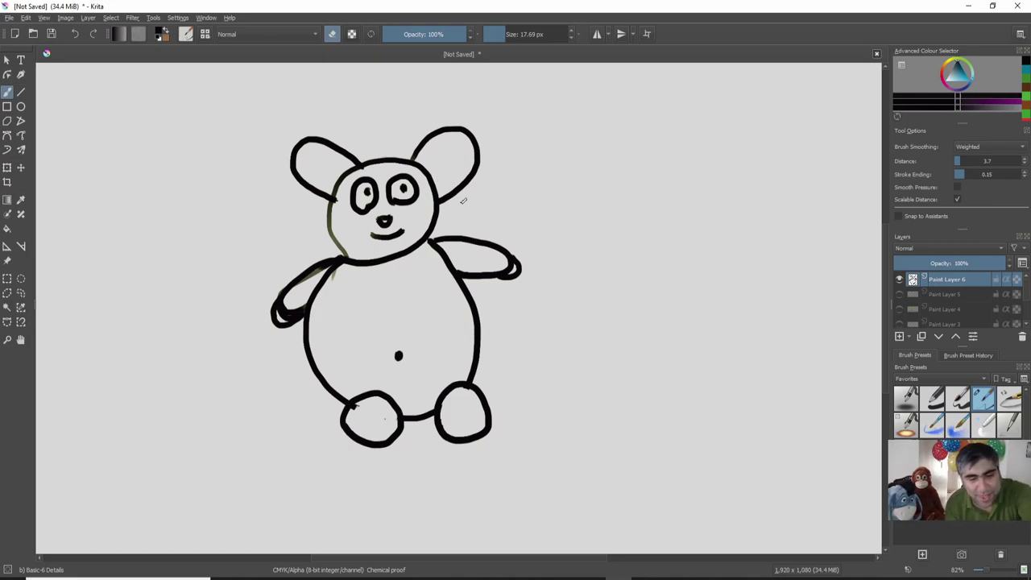
Turn off erasing and draw a short curved inner-ear line inside each of the panda's ears
{"action": "key", "text": "e"}
{"action": "left_click_drag", "start_coordinate": [446, 147], "coordinate": [449, 167]}
{"action": "left_click_drag", "start_coordinate": [324, 152], "coordinate": [311, 172]}
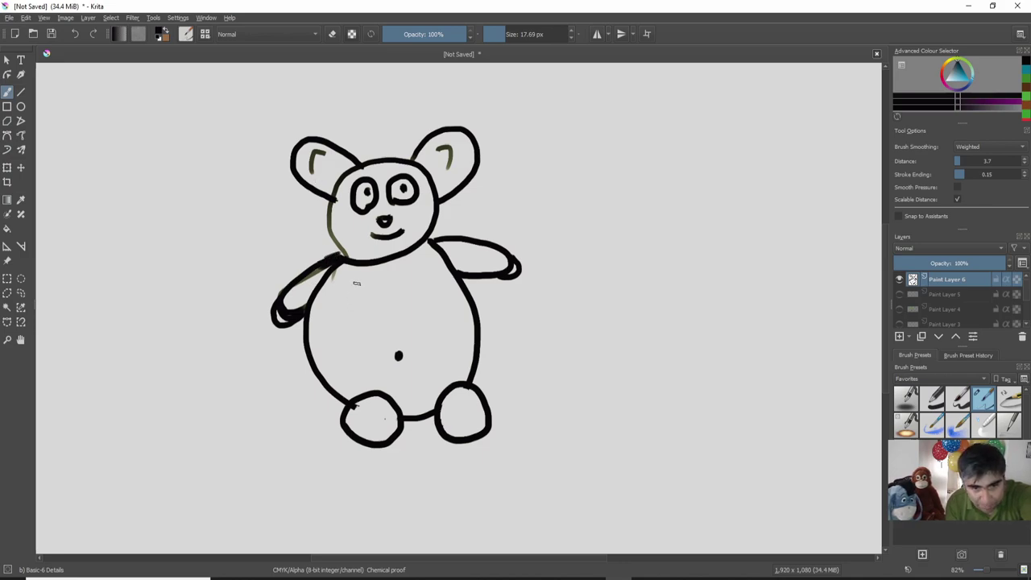
Enlarge the brush to 37.69 px and fill the panda's body with black, leaving an unpainted oval belly patch in the middle
{"action": "key", "text": "bracketright"}
{"action": "mouse_move", "coordinate": [372, 269]}
{"action": "left_mouse_down"}
{"action": "mouse_move", "coordinate": [353, 346]}
{"action": "mouse_move", "coordinate": [385, 369]}
{"action": "mouse_move", "coordinate": [407, 369]}
{"action": "mouse_move", "coordinate": [427, 321]}
{"action": "mouse_move", "coordinate": [412, 268]}
{"action": "mouse_move", "coordinate": [419, 253]}
{"action": "mouse_move", "coordinate": [406, 266]}
{"action": "mouse_move", "coordinate": [426, 271]}
{"action": "mouse_move", "coordinate": [457, 314]}
{"action": "mouse_move", "coordinate": [453, 364]}
{"action": "mouse_move", "coordinate": [464, 361]}
{"action": "mouse_move", "coordinate": [461, 298]}
{"action": "mouse_move", "coordinate": [473, 327]}
{"action": "mouse_move", "coordinate": [469, 358]}
{"action": "mouse_move", "coordinate": [427, 407]}
{"action": "mouse_move", "coordinate": [402, 406]}
{"action": "mouse_move", "coordinate": [384, 384]}
{"action": "mouse_move", "coordinate": [338, 396]}
{"action": "mouse_move", "coordinate": [351, 374]}
{"action": "mouse_move", "coordinate": [334, 374]}
{"action": "mouse_move", "coordinate": [345, 354]}
{"action": "mouse_move", "coordinate": [326, 346]}
{"action": "mouse_move", "coordinate": [329, 316]}
{"action": "mouse_move", "coordinate": [357, 272]}
{"action": "mouse_move", "coordinate": [333, 271]}
{"action": "mouse_move", "coordinate": [314, 319]}
{"action": "mouse_move", "coordinate": [324, 292]}
{"action": "mouse_move", "coordinate": [341, 278]}
{"action": "mouse_move", "coordinate": [351, 290]}
{"action": "mouse_move", "coordinate": [370, 265]}
{"action": "mouse_move", "coordinate": [347, 293]}
{"action": "mouse_move", "coordinate": [358, 368]}
{"action": "mouse_move", "coordinate": [420, 372]}
{"action": "mouse_move", "coordinate": [433, 363]}
{"action": "mouse_move", "coordinate": [435, 256]}
{"action": "mouse_move", "coordinate": [464, 318]}
{"action": "mouse_move", "coordinate": [466, 368]}
{"action": "left_mouse_up"}
{"action": "mouse_move", "coordinate": [462, 332]}
{"action": "left_mouse_down"}
{"action": "mouse_move", "coordinate": [447, 303]}
{"action": "mouse_move", "coordinate": [434, 391]}
{"action": "mouse_move", "coordinate": [414, 400]}
{"action": "mouse_move", "coordinate": [398, 388]}
{"action": "mouse_move", "coordinate": [428, 365]}
{"action": "mouse_move", "coordinate": [399, 381]}
{"action": "mouse_move", "coordinate": [354, 369]}
{"action": "mouse_move", "coordinate": [358, 384]}
{"action": "mouse_move", "coordinate": [385, 394]}
{"action": "left_mouse_up"}
{"action": "left_click_drag", "start_coordinate": [341, 368], "coordinate": [314, 319]}
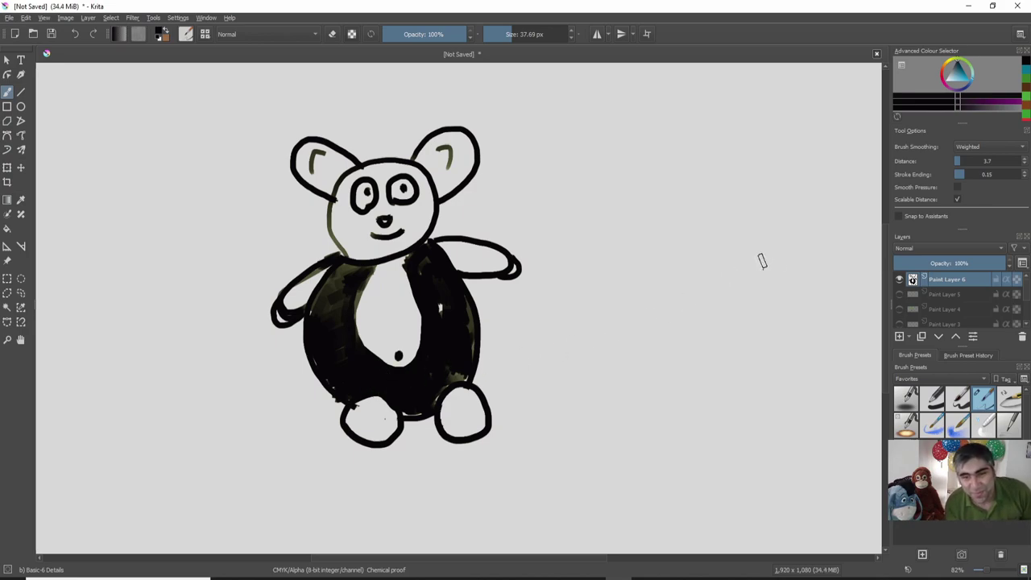
Add a new paint layer above the panda and hide the panda's layer
{"action": "left_click", "coordinate": [909, 337]}
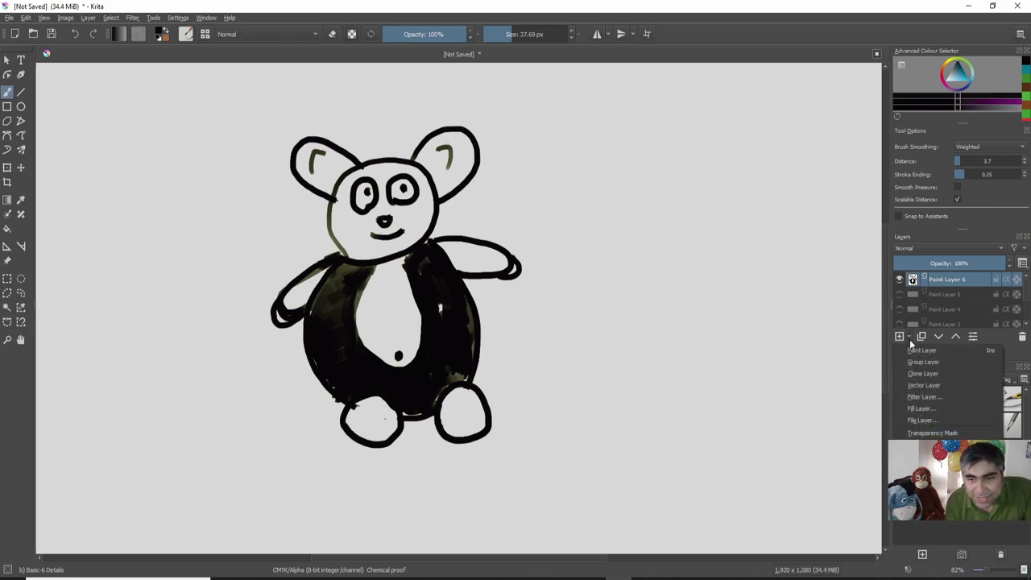
{"action": "left_click", "coordinate": [909, 348]}
{"action": "left_click", "coordinate": [900, 294]}
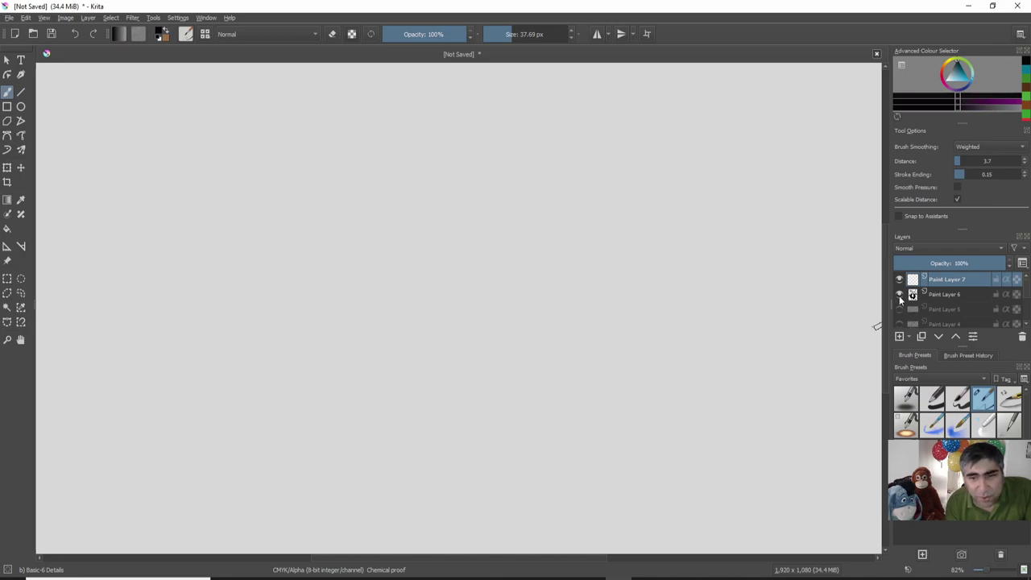
Paint a wide, wavy-topped strip of ground in reddish brown across the lower middle of the canvas
{"action": "left_click", "coordinate": [949, 71]}
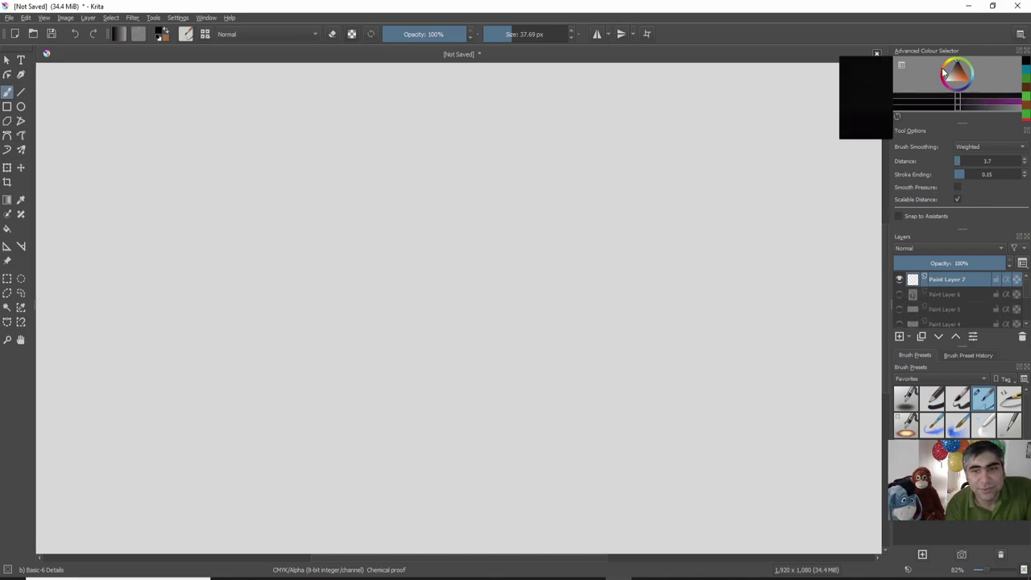
{"action": "left_click", "coordinate": [964, 77]}
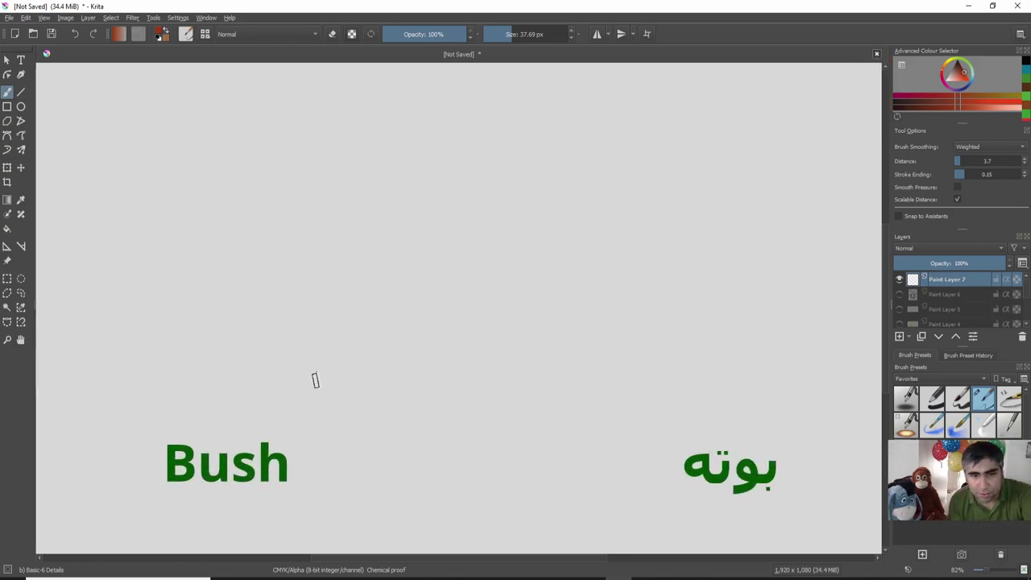
{"action": "mouse_move", "coordinate": [268, 372]}
{"action": "left_mouse_down"}
{"action": "mouse_move", "coordinate": [323, 346]}
{"action": "mouse_move", "coordinate": [719, 320]}
{"action": "mouse_move", "coordinate": [545, 350]}
{"action": "mouse_move", "coordinate": [510, 339]}
{"action": "mouse_move", "coordinate": [586, 338]}
{"action": "mouse_move", "coordinate": [534, 340]}
{"action": "mouse_move", "coordinate": [557, 351]}
{"action": "mouse_move", "coordinate": [533, 352]}
{"action": "mouse_move", "coordinate": [560, 332]}
{"action": "mouse_move", "coordinate": [461, 353]}
{"action": "mouse_move", "coordinate": [409, 345]}
{"action": "mouse_move", "coordinate": [432, 344]}
{"action": "mouse_move", "coordinate": [413, 358]}
{"action": "mouse_move", "coordinate": [429, 360]}
{"action": "mouse_move", "coordinate": [421, 370]}
{"action": "mouse_move", "coordinate": [265, 382]}
{"action": "mouse_move", "coordinate": [347, 364]}
{"action": "mouse_move", "coordinate": [320, 355]}
{"action": "mouse_move", "coordinate": [242, 396]}
{"action": "mouse_move", "coordinate": [566, 361]}
{"action": "mouse_move", "coordinate": [773, 359]}
{"action": "mouse_move", "coordinate": [715, 355]}
{"action": "mouse_move", "coordinate": [726, 343]}
{"action": "mouse_move", "coordinate": [720, 322]}
{"action": "mouse_move", "coordinate": [778, 359]}
{"action": "mouse_move", "coordinate": [693, 348]}
{"action": "mouse_move", "coordinate": [714, 335]}
{"action": "left_mouse_up"}
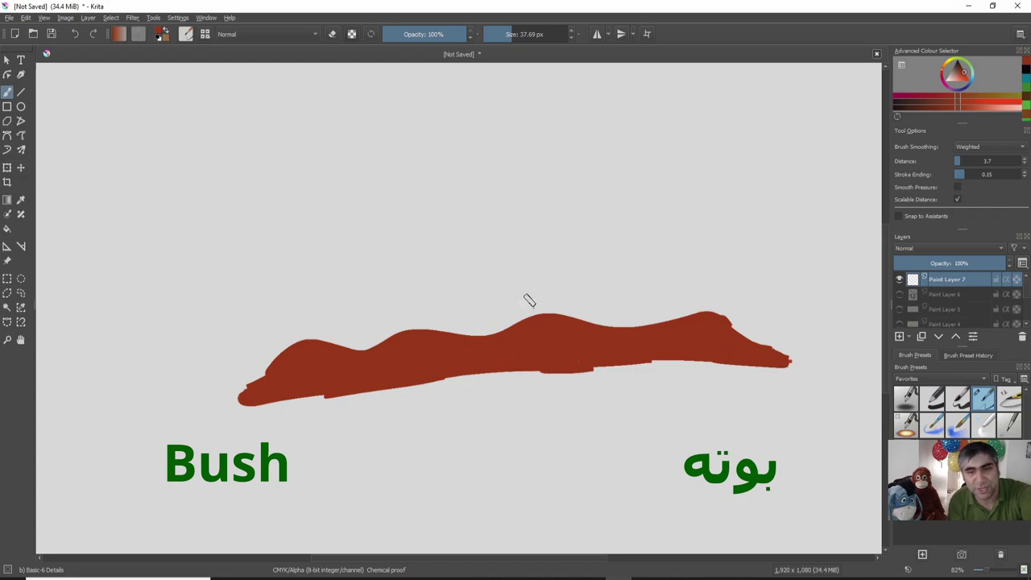
Paint a rounded bush in medium green with many overlapping curved strokes rising from the middle of the ground
{"action": "left_click", "coordinate": [966, 64]}
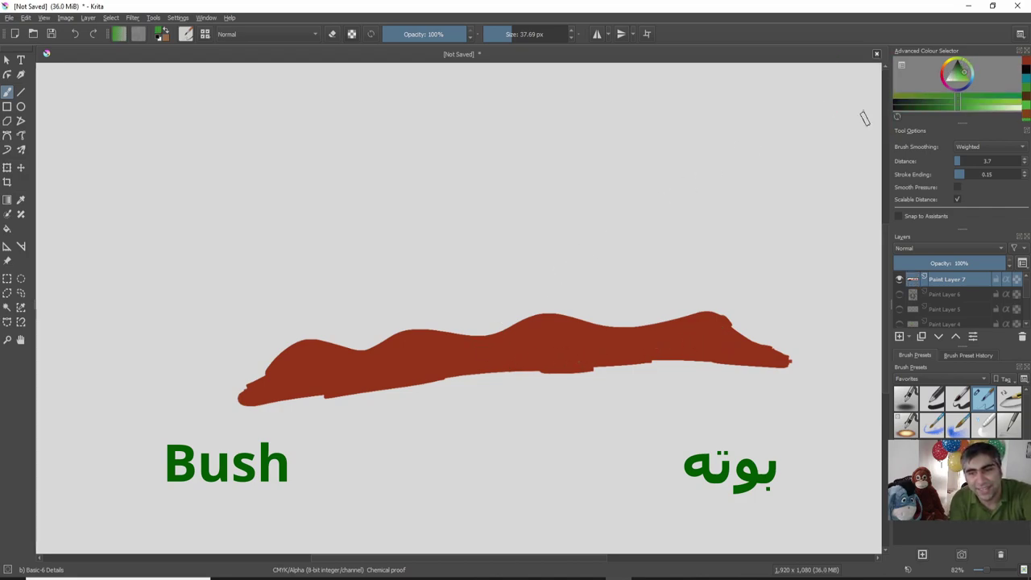
{"action": "left_click_drag", "start_coordinate": [532, 332], "coordinate": [529, 286]}
{"action": "mouse_move", "coordinate": [564, 330]}
{"action": "left_mouse_down"}
{"action": "mouse_move", "coordinate": [571, 295]}
{"action": "mouse_move", "coordinate": [607, 248]}
{"action": "mouse_move", "coordinate": [594, 311]}
{"action": "mouse_move", "coordinate": [615, 280]}
{"action": "mouse_move", "coordinate": [620, 246]}
{"action": "left_mouse_up"}
{"action": "mouse_move", "coordinate": [593, 321]}
{"action": "left_mouse_down"}
{"action": "mouse_move", "coordinate": [616, 280]}
{"action": "mouse_move", "coordinate": [616, 242]}
{"action": "left_mouse_up"}
{"action": "mouse_move", "coordinate": [556, 327]}
{"action": "left_mouse_down"}
{"action": "mouse_move", "coordinate": [535, 280]}
{"action": "mouse_move", "coordinate": [518, 274]}
{"action": "left_mouse_up"}
{"action": "left_click_drag", "start_coordinate": [525, 319], "coordinate": [516, 278]}
{"action": "left_click_drag", "start_coordinate": [558, 313], "coordinate": [546, 278]}
{"action": "mouse_move", "coordinate": [551, 337]}
{"action": "left_mouse_down"}
{"action": "mouse_move", "coordinate": [487, 249]}
{"action": "mouse_move", "coordinate": [515, 218]}
{"action": "mouse_move", "coordinate": [538, 212]}
{"action": "left_mouse_up"}
{"action": "mouse_move", "coordinate": [554, 319]}
{"action": "left_mouse_down"}
{"action": "mouse_move", "coordinate": [565, 203]}
{"action": "mouse_move", "coordinate": [611, 205]}
{"action": "left_mouse_up"}
{"action": "mouse_move", "coordinate": [593, 318]}
{"action": "left_mouse_down"}
{"action": "mouse_move", "coordinate": [627, 269]}
{"action": "mouse_move", "coordinate": [605, 323]}
{"action": "mouse_move", "coordinate": [630, 216]}
{"action": "left_mouse_up"}
{"action": "left_click_drag", "start_coordinate": [606, 260], "coordinate": [567, 207]}
{"action": "mouse_move", "coordinate": [598, 277]}
{"action": "left_mouse_down"}
{"action": "mouse_move", "coordinate": [595, 207]}
{"action": "mouse_move", "coordinate": [566, 201]}
{"action": "left_mouse_up"}
{"action": "left_click_drag", "start_coordinate": [622, 257], "coordinate": [567, 192]}
{"action": "mouse_move", "coordinate": [628, 238]}
{"action": "left_mouse_down"}
{"action": "mouse_move", "coordinate": [591, 271]}
{"action": "mouse_move", "coordinate": [570, 211]}
{"action": "left_mouse_up"}
{"action": "left_click_drag", "start_coordinate": [604, 263], "coordinate": [566, 221]}
{"action": "mouse_move", "coordinate": [577, 306]}
{"action": "left_mouse_down"}
{"action": "mouse_move", "coordinate": [564, 225]}
{"action": "mouse_move", "coordinate": [575, 229]}
{"action": "left_mouse_up"}
{"action": "left_click_drag", "start_coordinate": [535, 282], "coordinate": [556, 209]}
{"action": "left_click_drag", "start_coordinate": [564, 262], "coordinate": [571, 197]}
{"action": "left_click_drag", "start_coordinate": [555, 242], "coordinate": [570, 182]}
{"action": "mouse_move", "coordinate": [493, 285]}
{"action": "left_mouse_down"}
{"action": "mouse_move", "coordinate": [467, 238]}
{"action": "mouse_move", "coordinate": [548, 177]}
{"action": "mouse_move", "coordinate": [603, 187]}
{"action": "left_mouse_up"}
{"action": "mouse_move", "coordinate": [651, 251]}
{"action": "left_mouse_down"}
{"action": "mouse_move", "coordinate": [629, 215]}
{"action": "mouse_move", "coordinate": [633, 202]}
{"action": "mouse_move", "coordinate": [629, 215]}
{"action": "mouse_move", "coordinate": [592, 197]}
{"action": "mouse_move", "coordinate": [649, 258]}
{"action": "mouse_move", "coordinate": [584, 318]}
{"action": "mouse_move", "coordinate": [595, 332]}
{"action": "mouse_move", "coordinate": [559, 343]}
{"action": "left_mouse_up"}
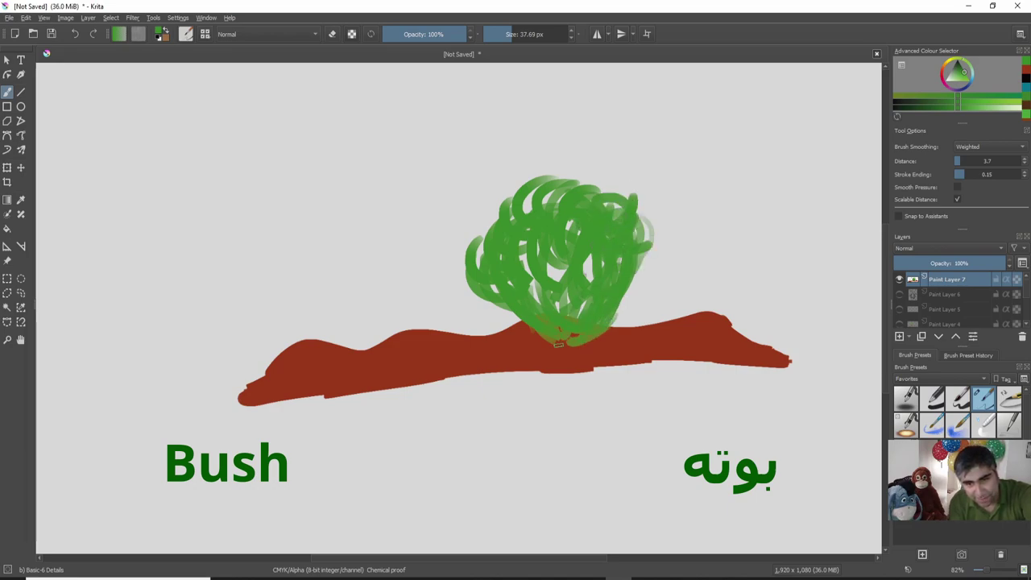
Shade the bush with darker green strokes along its edges and interior, and add lighter green highlights in its middle
{"action": "left_click", "coordinate": [963, 75]}
{"action": "mouse_move", "coordinate": [638, 225]}
{"action": "left_mouse_down"}
{"action": "mouse_move", "coordinate": [606, 317]}
{"action": "mouse_move", "coordinate": [579, 342]}
{"action": "left_mouse_up"}
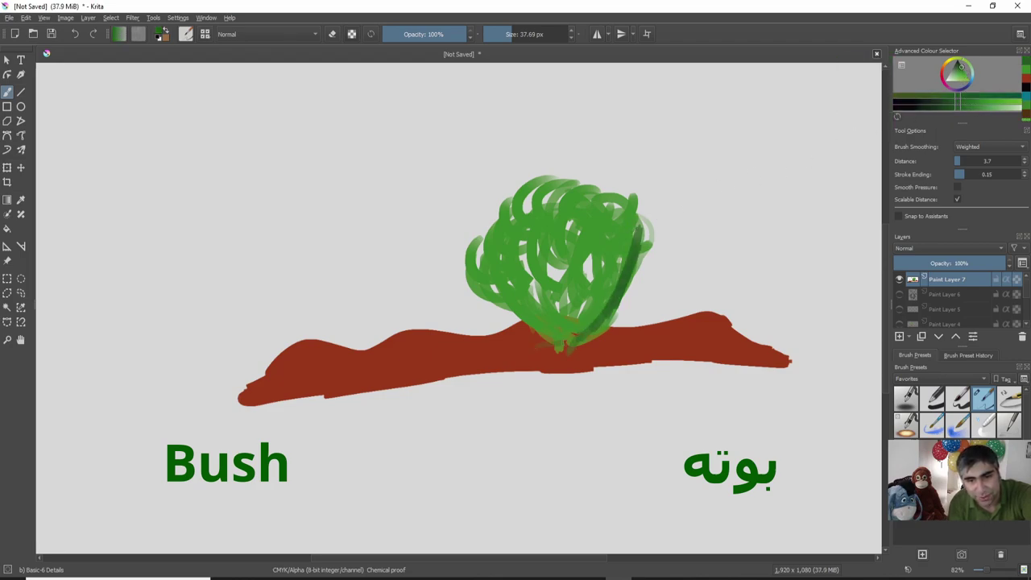
{"action": "mouse_move", "coordinate": [542, 312]}
{"action": "left_mouse_down"}
{"action": "mouse_move", "coordinate": [492, 279]}
{"action": "mouse_move", "coordinate": [502, 211]}
{"action": "mouse_move", "coordinate": [549, 202]}
{"action": "mouse_move", "coordinate": [575, 258]}
{"action": "left_mouse_up"}
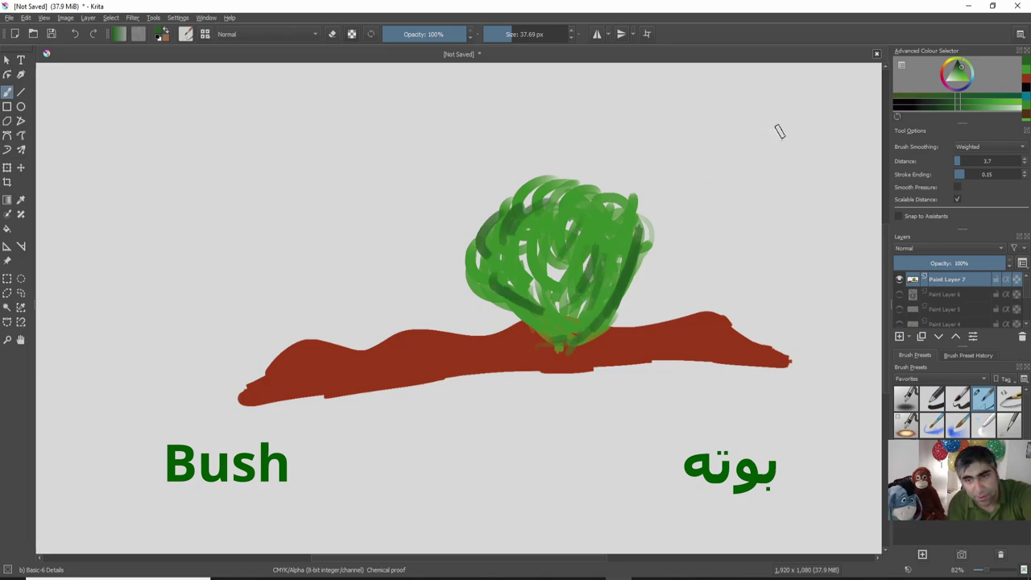
{"action": "left_click_drag", "start_coordinate": [958, 83], "coordinate": [967, 76]}
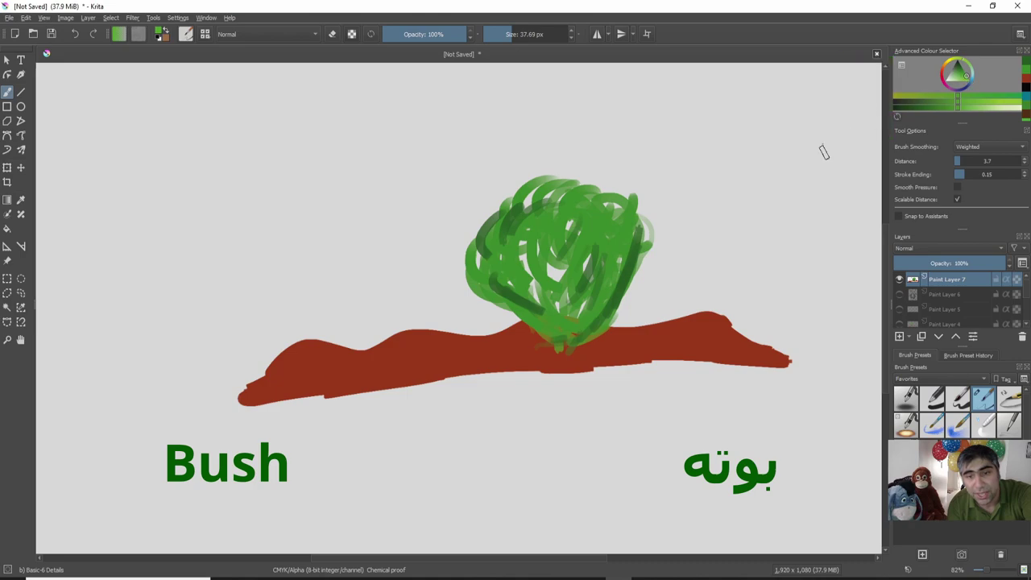
{"action": "mouse_move", "coordinate": [620, 242]}
{"action": "left_mouse_down"}
{"action": "mouse_move", "coordinate": [588, 297]}
{"action": "mouse_move", "coordinate": [588, 234]}
{"action": "mouse_move", "coordinate": [548, 287]}
{"action": "mouse_move", "coordinate": [551, 274]}
{"action": "mouse_move", "coordinate": [531, 258]}
{"action": "mouse_move", "coordinate": [556, 299]}
{"action": "left_mouse_up"}
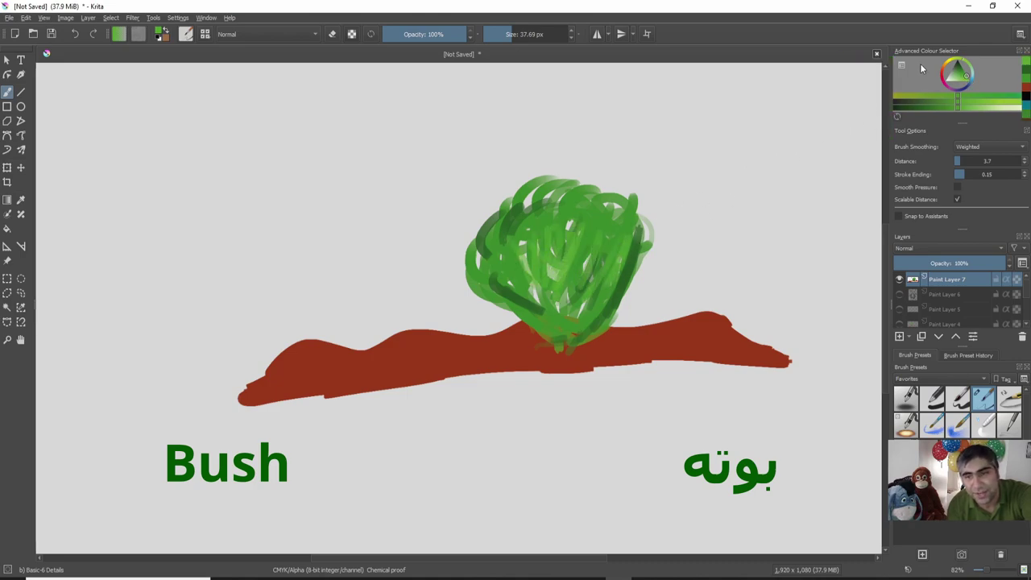
Dot small round red berries across the bush
{"action": "left_click", "coordinate": [944, 75]}
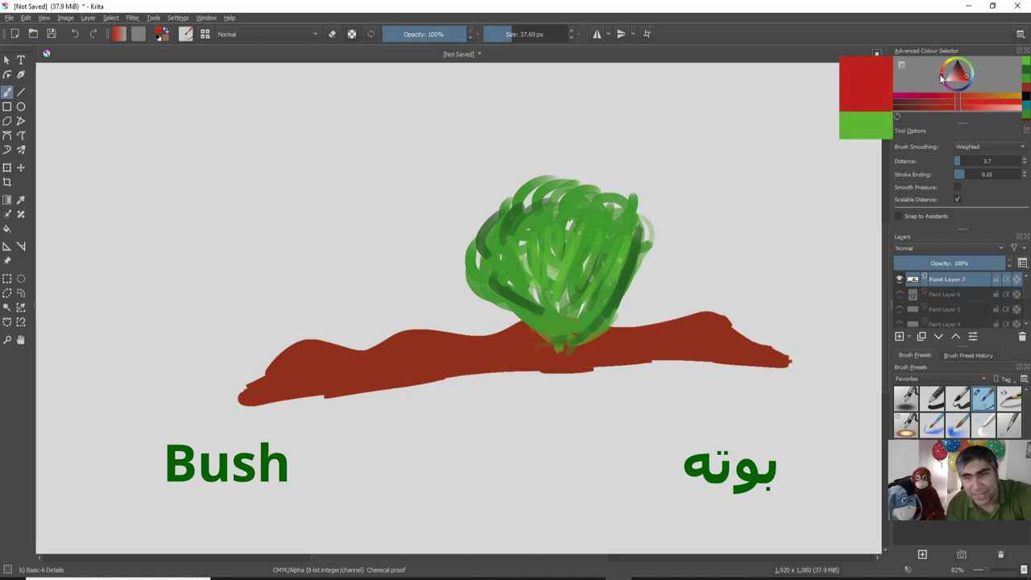
{"action": "left_click_drag", "start_coordinate": [594, 233], "coordinate": [540, 228]}
{"action": "left_click_drag", "start_coordinate": [559, 275], "coordinate": [562, 276]}
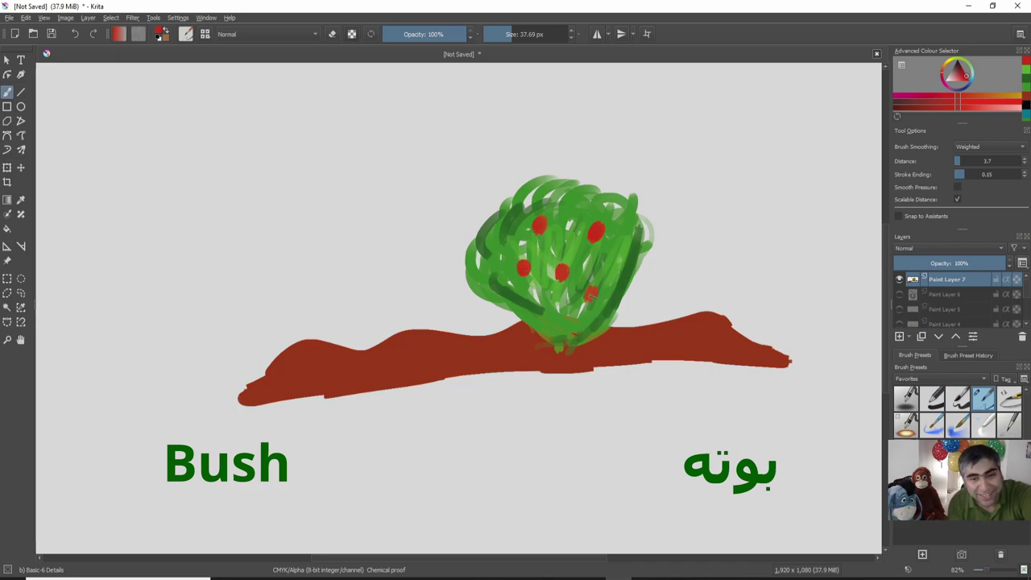
{"action": "left_click_drag", "start_coordinate": [557, 313], "coordinate": [556, 318]}
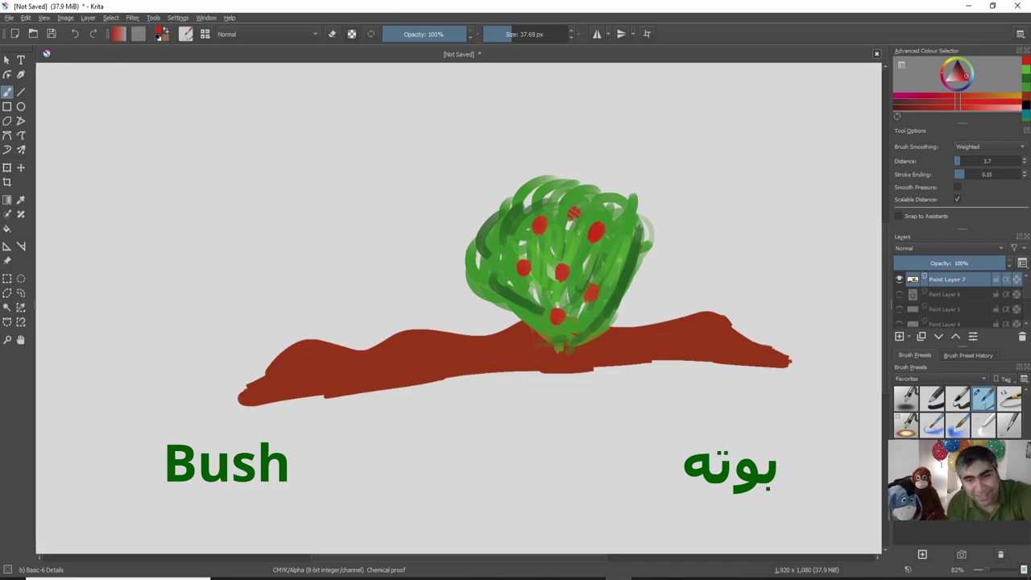
Pick up a dark green from the bush and paint small shadows beneath the red berries
{"action": "left_click", "coordinate": [645, 276], "text": "ctrl"}
{"action": "left_click_drag", "start_coordinate": [597, 234], "coordinate": [585, 249]}
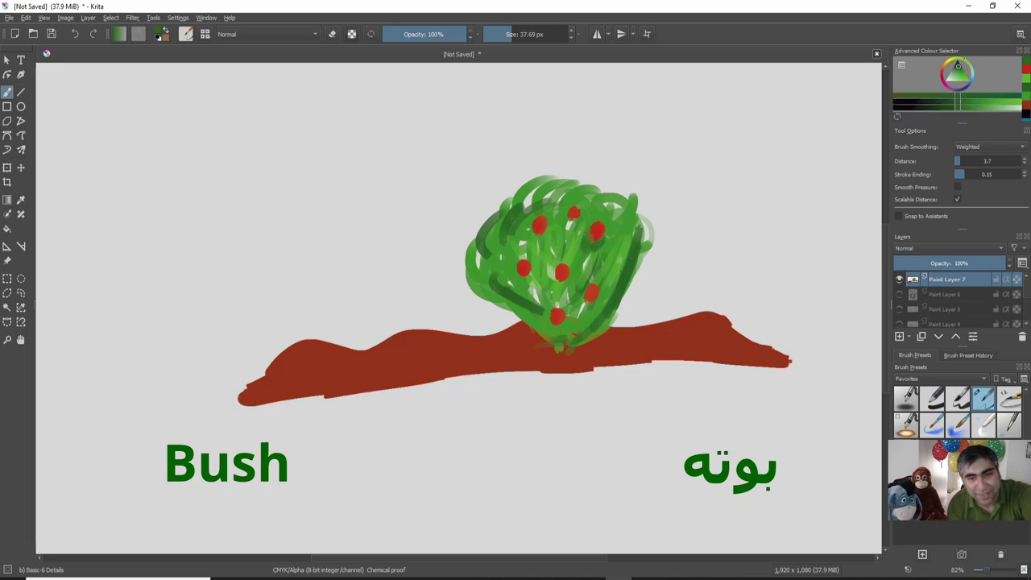
{"action": "mouse_move", "coordinate": [574, 215]}
{"action": "left_mouse_down"}
{"action": "mouse_move", "coordinate": [576, 225]}
{"action": "mouse_move", "coordinate": [533, 235]}
{"action": "left_mouse_up"}
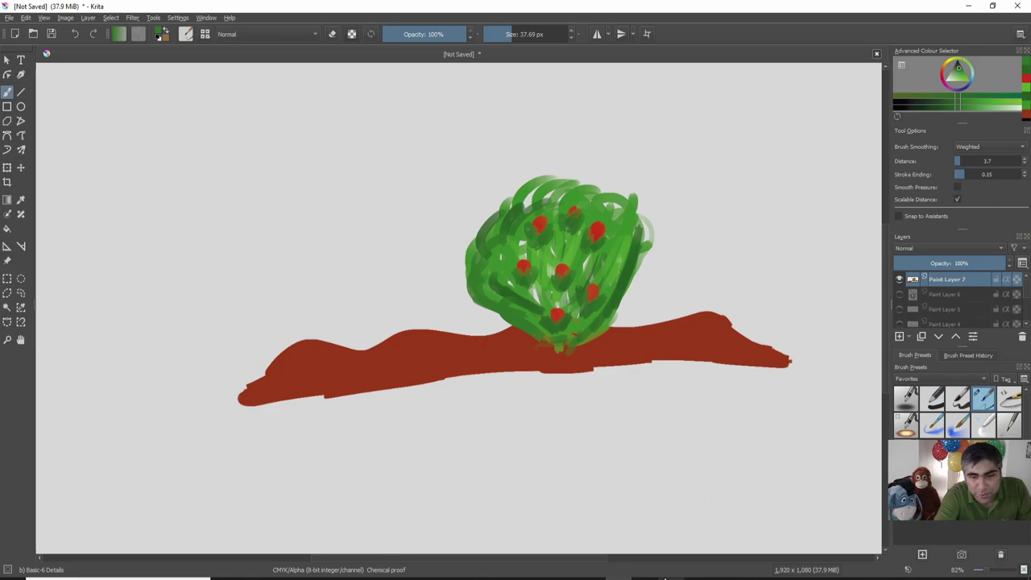
Switch to OBS and enlarge the webcam source until it fills the whole scene preview
{"action": "mouse_move", "coordinate": [702, 577]}
{"action": "left_click", "coordinate": [703, 538]}
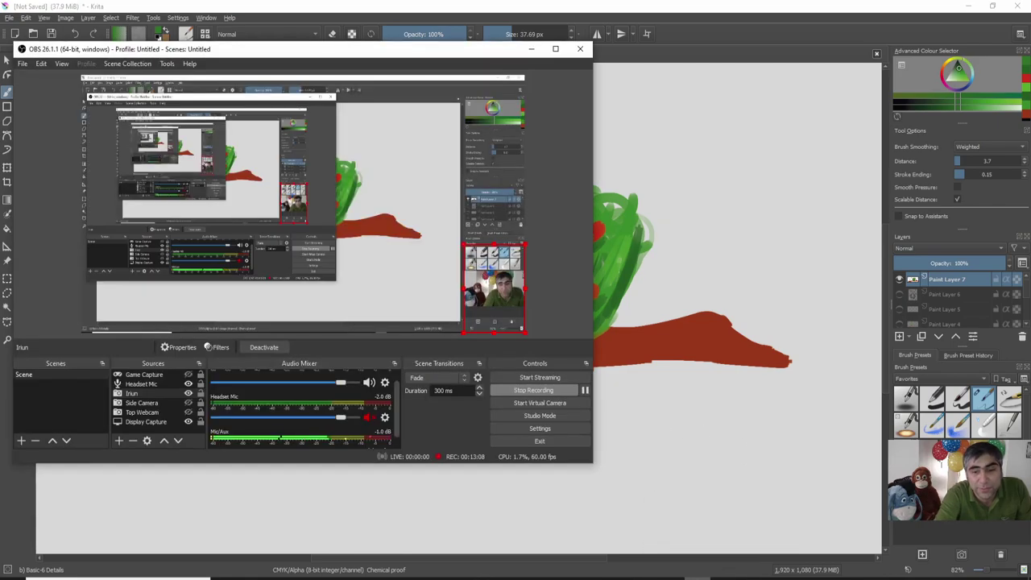
{"action": "left_click", "coordinate": [461, 244]}
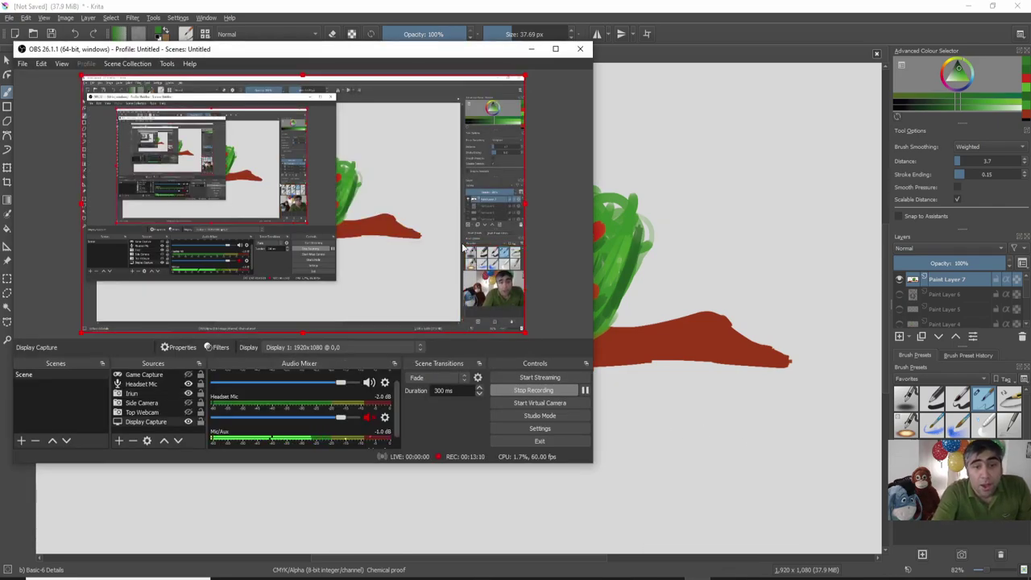
{"action": "left_click", "coordinate": [477, 285]}
{"action": "left_click_drag", "start_coordinate": [464, 246], "coordinate": [81, 57]}
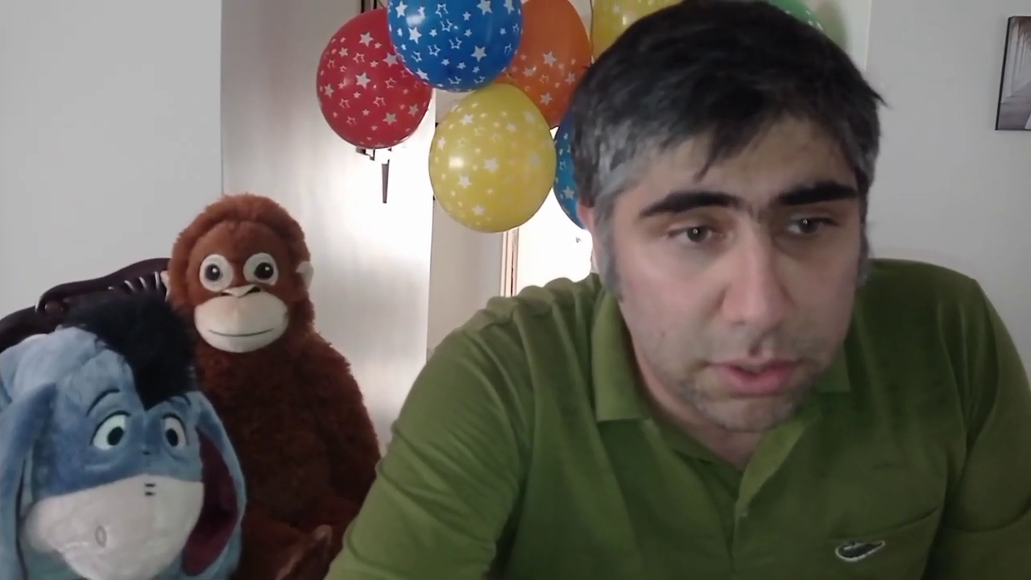